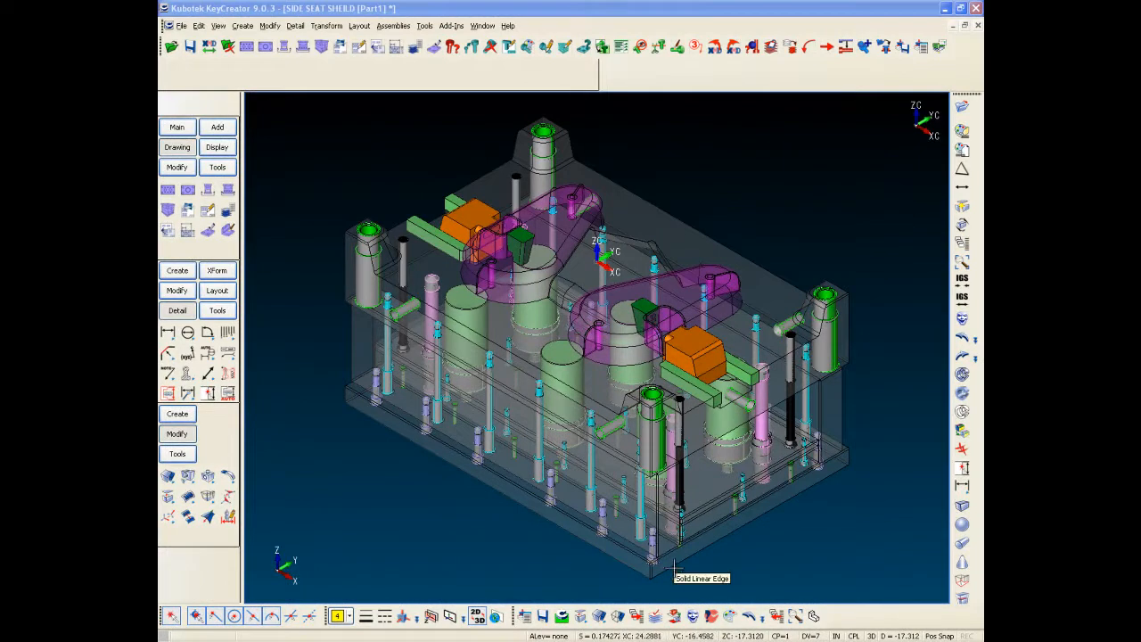
{"action": "left_click", "coordinate": [586, 390]}
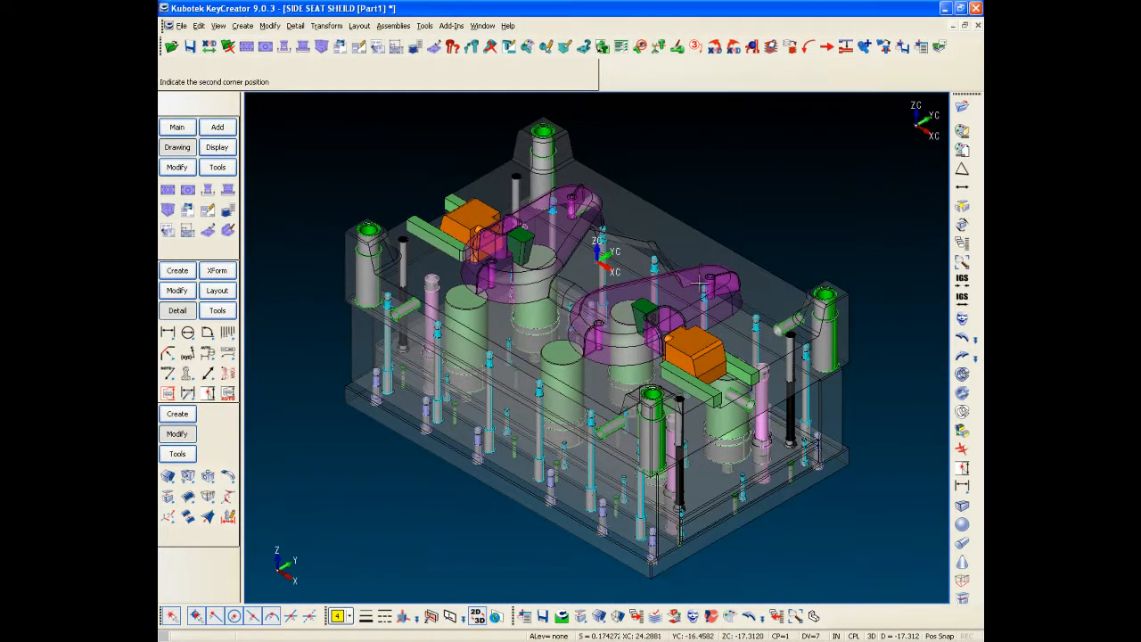
{"action": "left_click", "coordinate": [713, 271]}
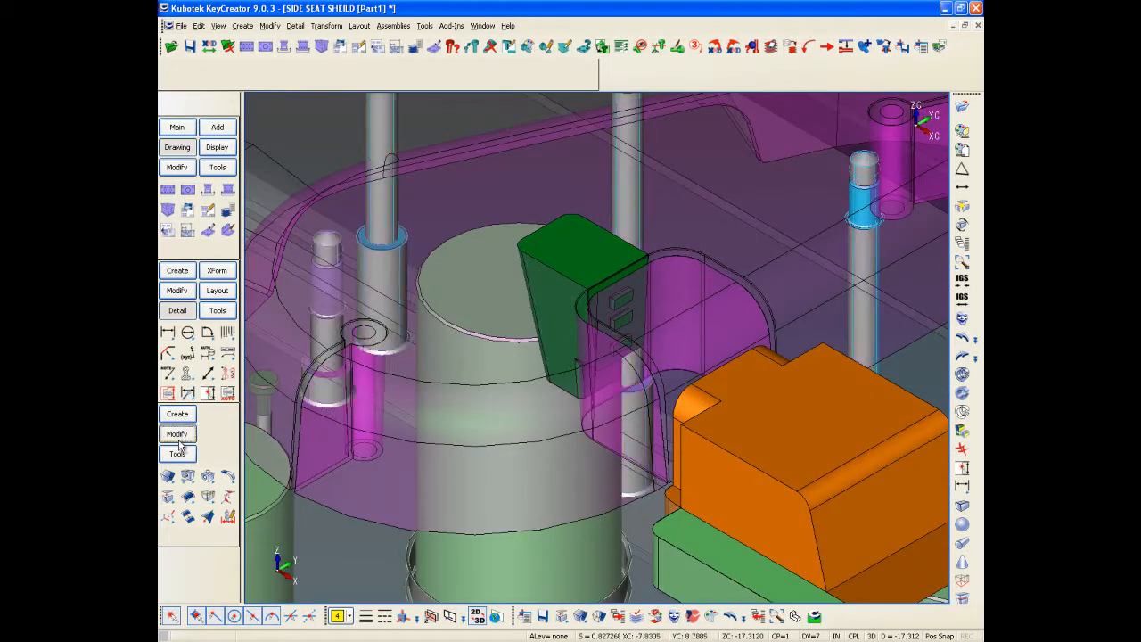
{"action": "left_click", "coordinate": [168, 479]}
{"action": "left_click", "coordinate": [176, 507]}
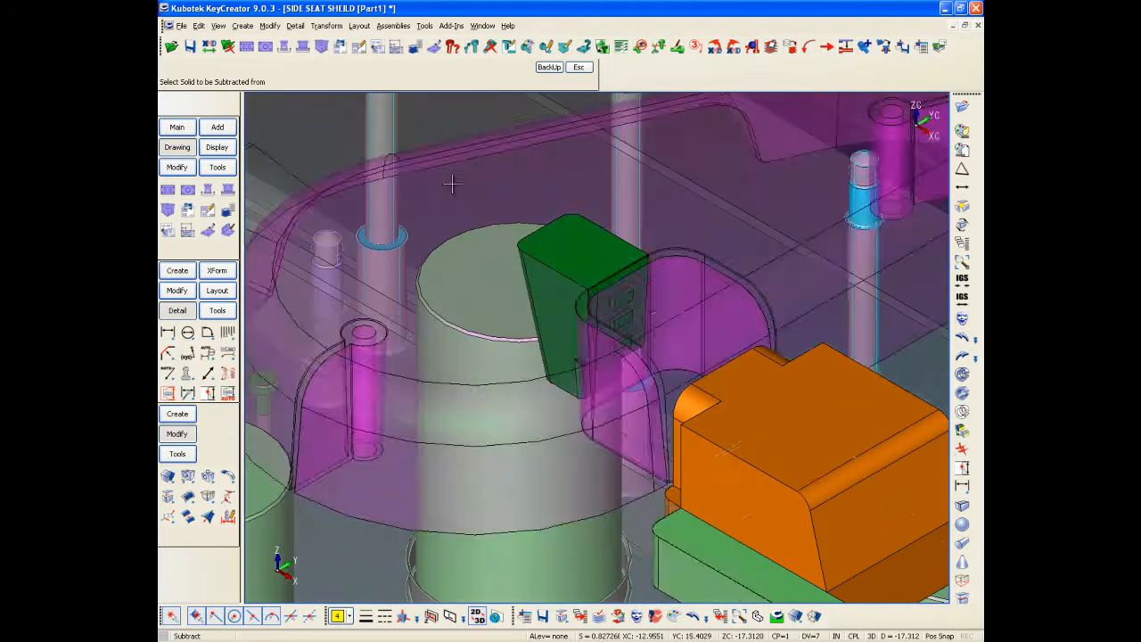
{"action": "left_click", "coordinate": [452, 179]}
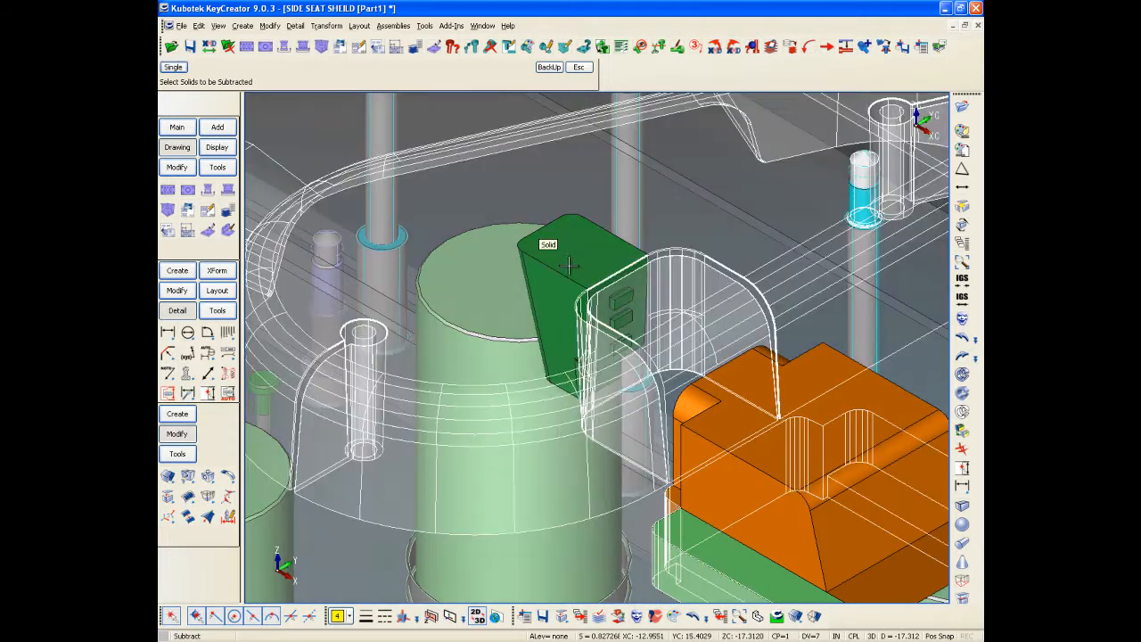
{"action": "left_click", "coordinate": [578, 247]}
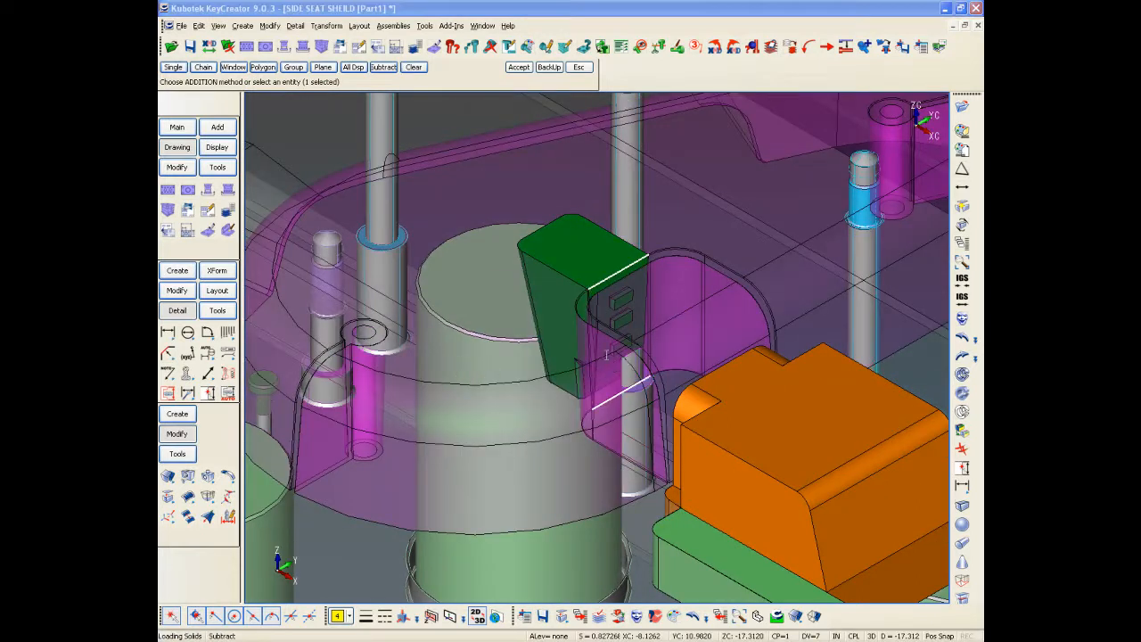
{"action": "left_click", "coordinate": [634, 365]}
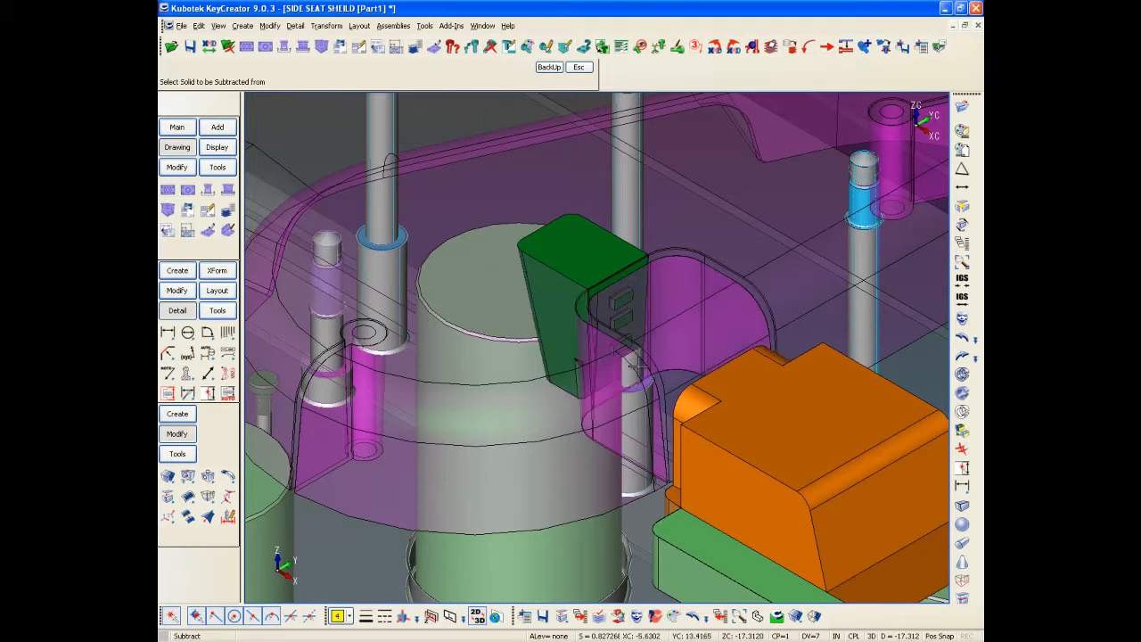
Step: Make level 5000 the active level and copy the two dark green lifter solids to it
{"action": "scroll", "coordinate": [637, 366], "scroll_direction": "down", "scroll_amount": 2}
{"action": "scroll", "coordinate": [634, 365], "scroll_direction": "down", "scroll_amount": 1}
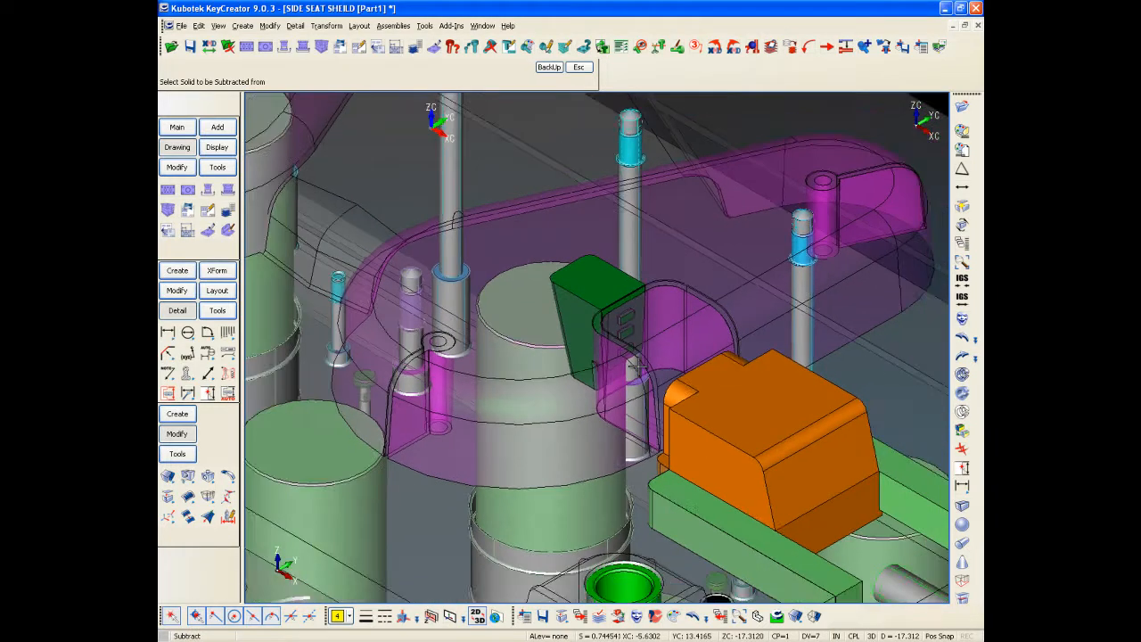
{"action": "scroll", "coordinate": [635, 364], "scroll_direction": "down", "scroll_amount": 1}
{"action": "scroll", "coordinate": [639, 365], "scroll_direction": "down", "scroll_amount": 2}
{"action": "key", "text": "alt+l"}
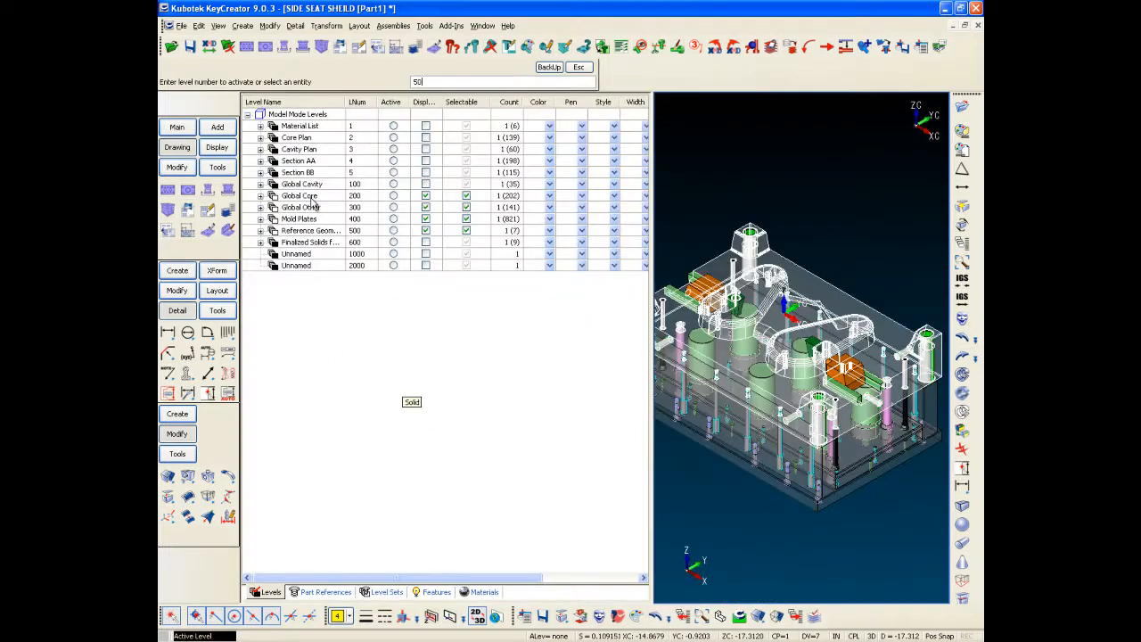
{"action": "type", "text": "5000"}
{"action": "key", "text": "Return"}
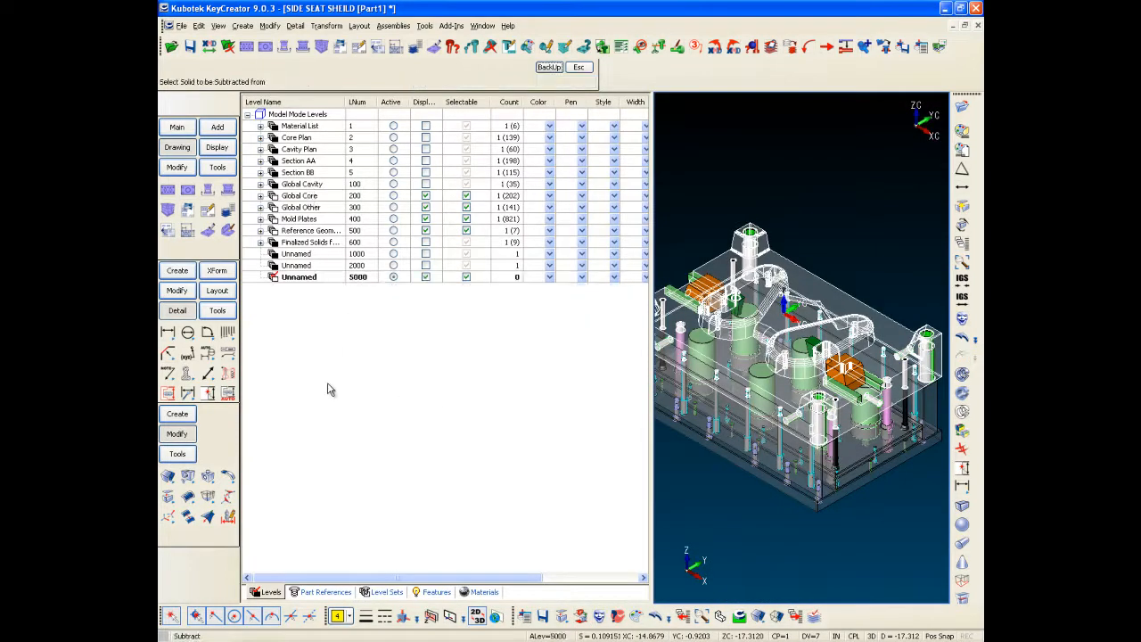
{"action": "right_click", "coordinate": [306, 280]}
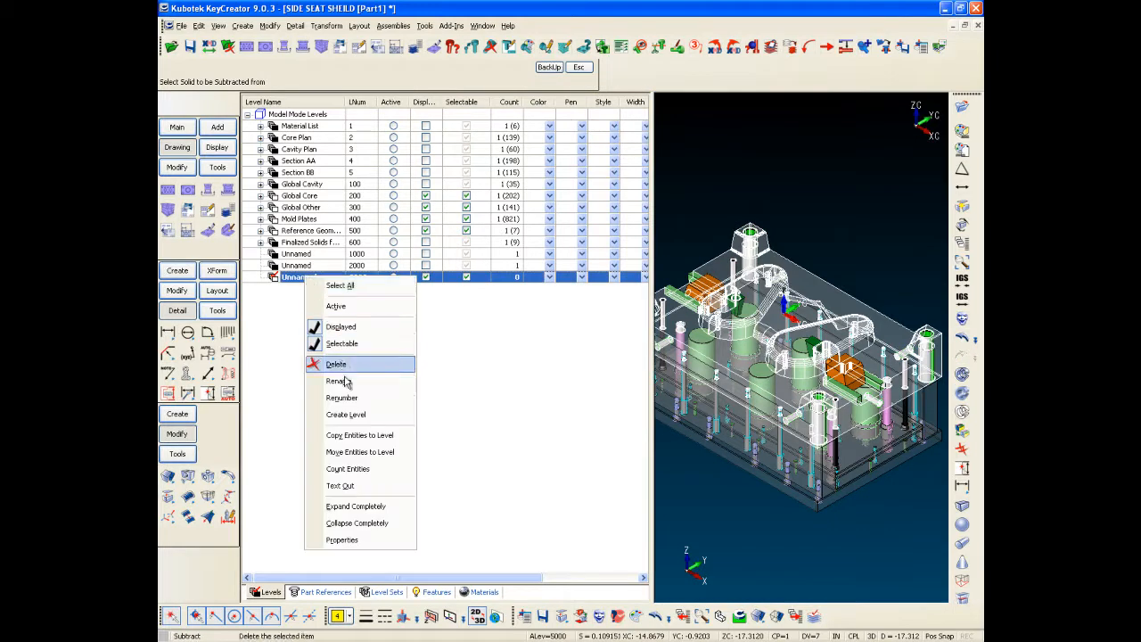
{"action": "left_click", "coordinate": [352, 440]}
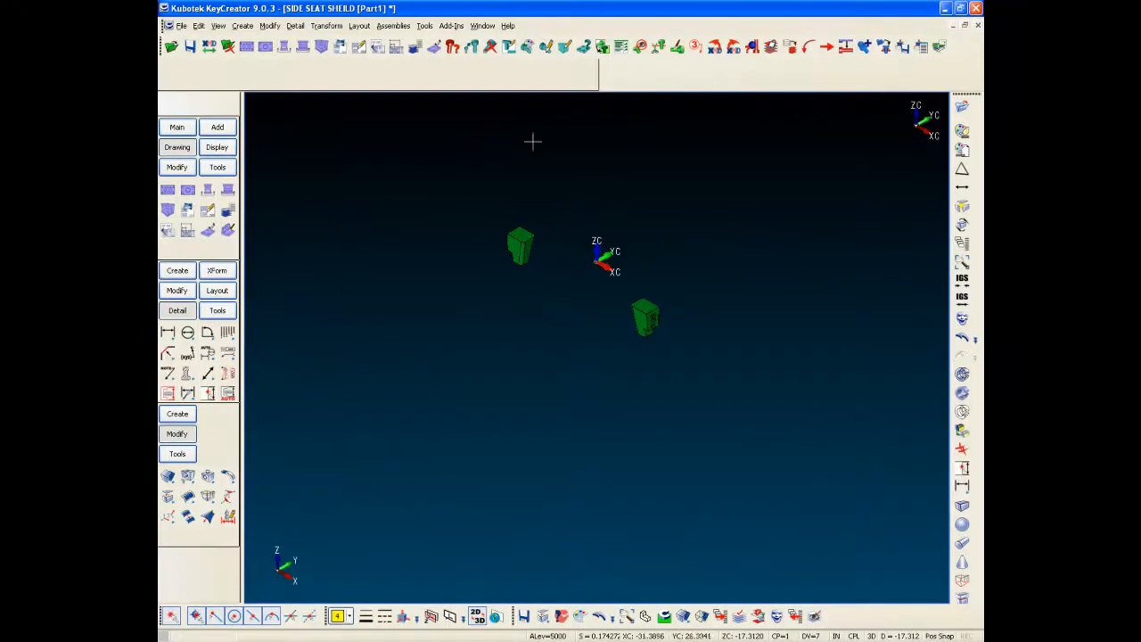
Step: Remove the three small rectangular pads from the face of the first copied lifter with Remove Features, enclosing them in a polygon
{"action": "left_click_drag", "start_coordinate": [619, 283], "coordinate": [687, 336]}
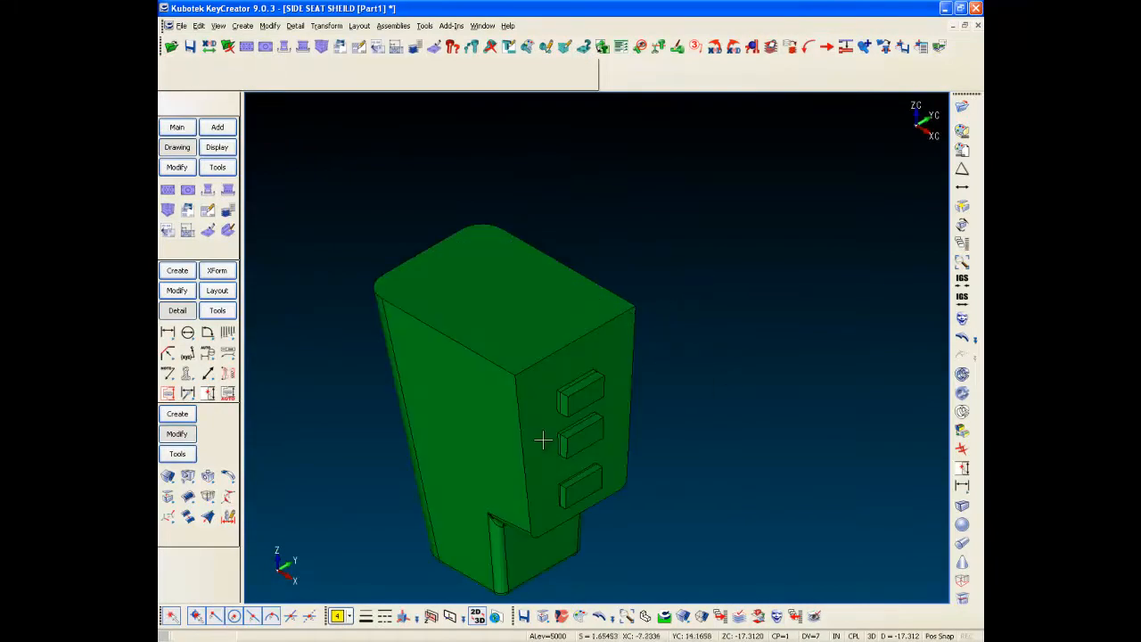
{"action": "left_click", "coordinate": [962, 225]}
{"action": "left_click_drag", "start_coordinate": [580, 446], "coordinate": [520, 428]}
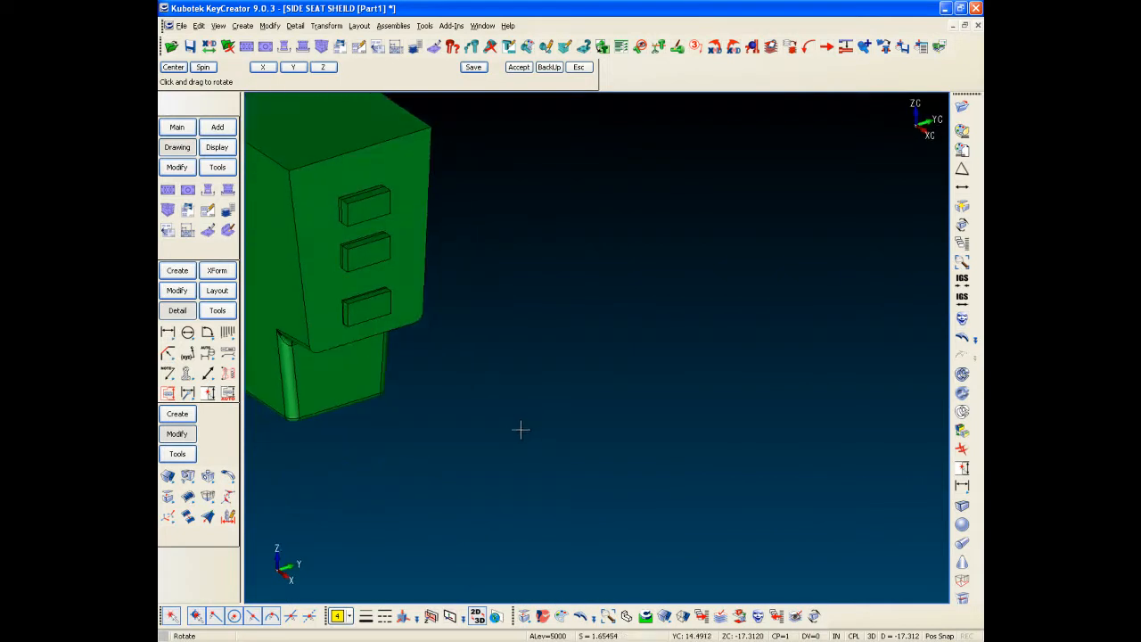
{"action": "left_click", "coordinate": [171, 69]}
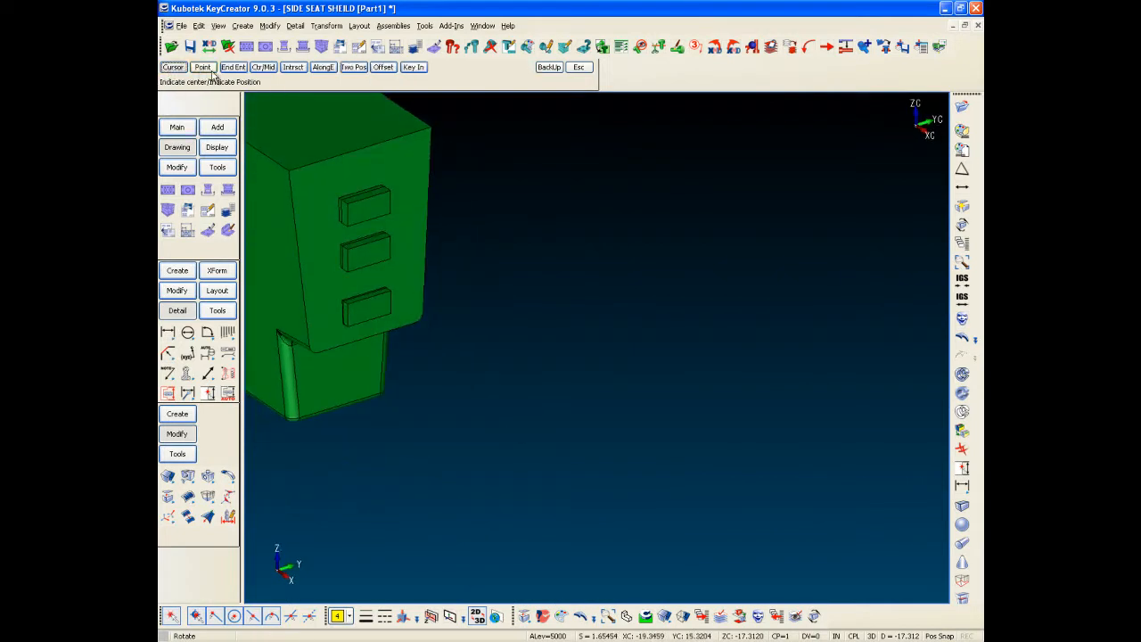
{"action": "left_click", "coordinate": [310, 355]}
{"action": "left_click_drag", "start_coordinate": [663, 326], "coordinate": [598, 321]}
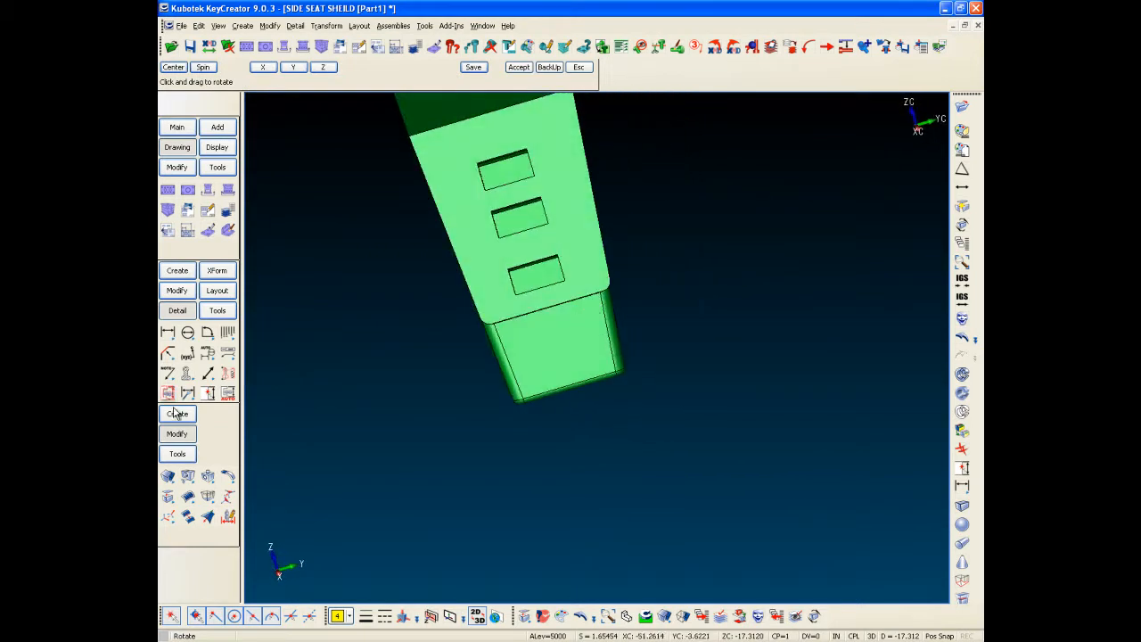
{"action": "left_click", "coordinate": [210, 497]}
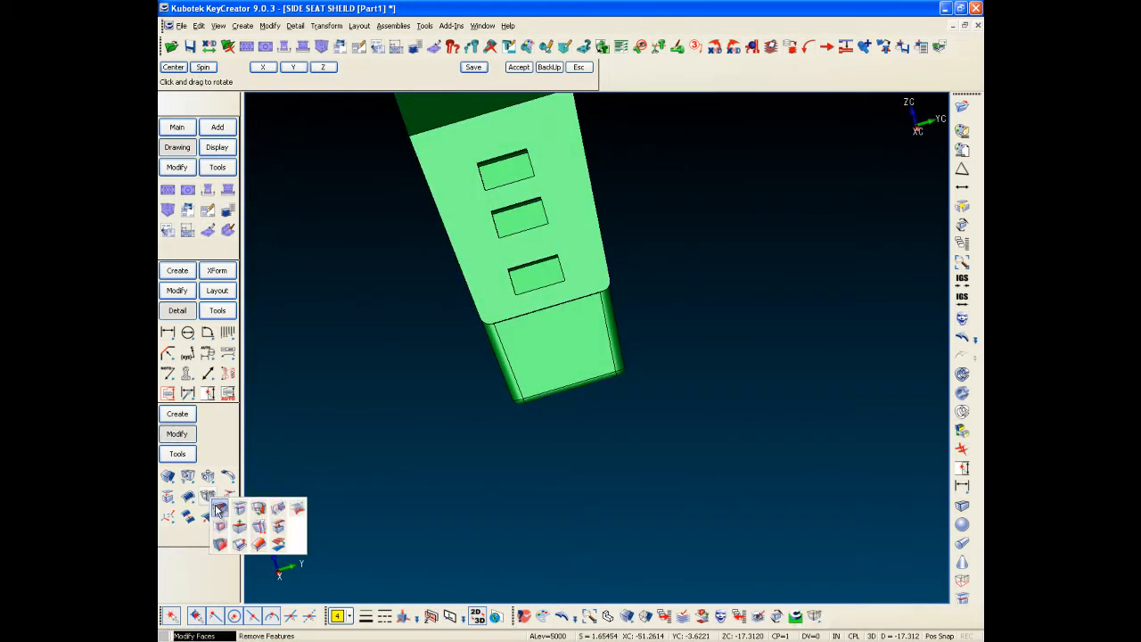
{"action": "left_click", "coordinate": [218, 510]}
{"action": "left_click", "coordinate": [263, 67]}
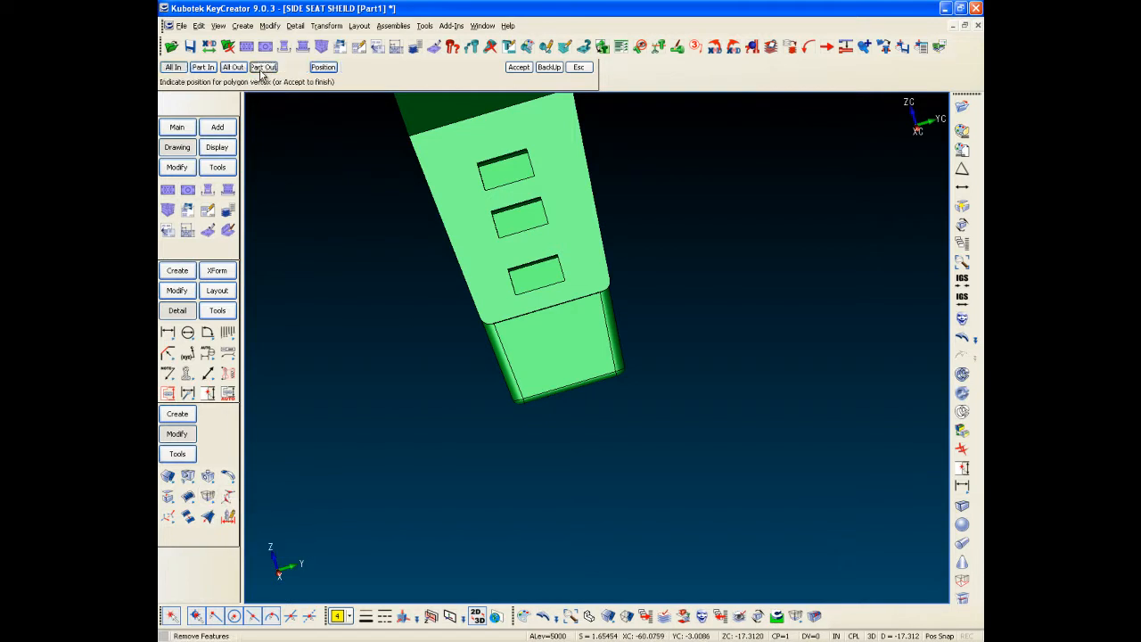
{"action": "left_click", "coordinate": [533, 144]}
{"action": "left_click", "coordinate": [575, 284]}
{"action": "left_click", "coordinate": [511, 299]}
{"action": "left_click", "coordinate": [458, 170]}
{"action": "middle_click", "coordinate": [473, 173]}
{"action": "middle_click", "coordinate": [519, 211]}
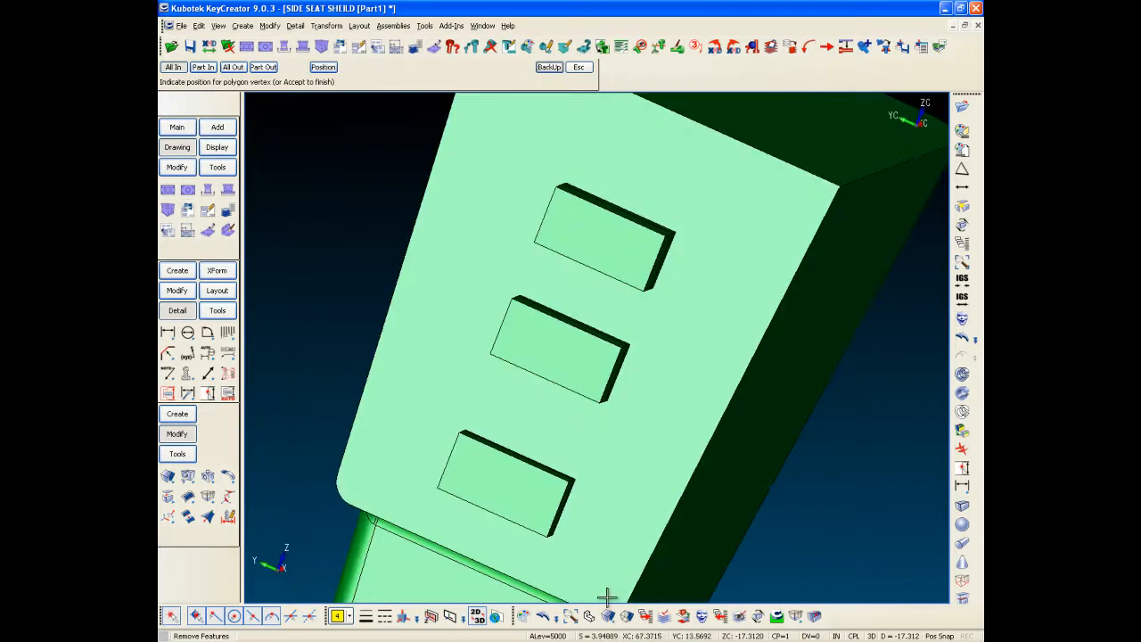
Step: Remove the three rectangular pads from the other lifter copy with a polygon selection, and return to display view 7 fitted to both solids
{"action": "left_click", "coordinate": [569, 550]}
{"action": "left_click", "coordinate": [692, 226]}
{"action": "left_click", "coordinate": [585, 170]}
{"action": "middle_click", "coordinate": [652, 326]}
{"action": "middle_click", "coordinate": [749, 454]}
{"action": "key", "text": "alt+v"}
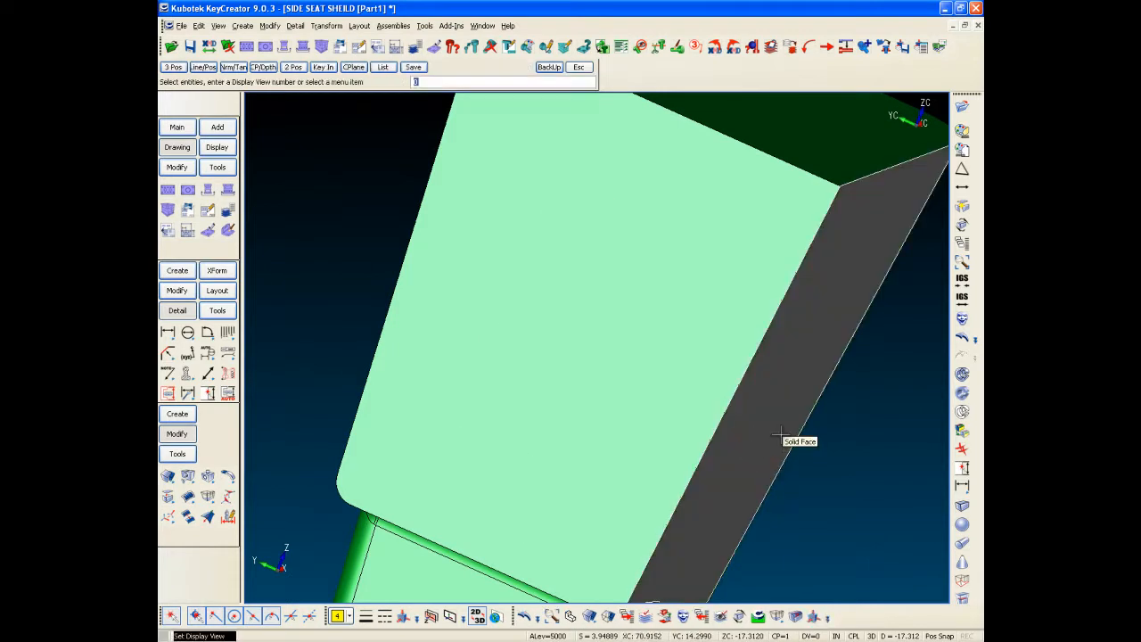
{"action": "type", "text": "7"}
{"action": "key", "text": "Return"}
{"action": "key", "text": "alt+a"}
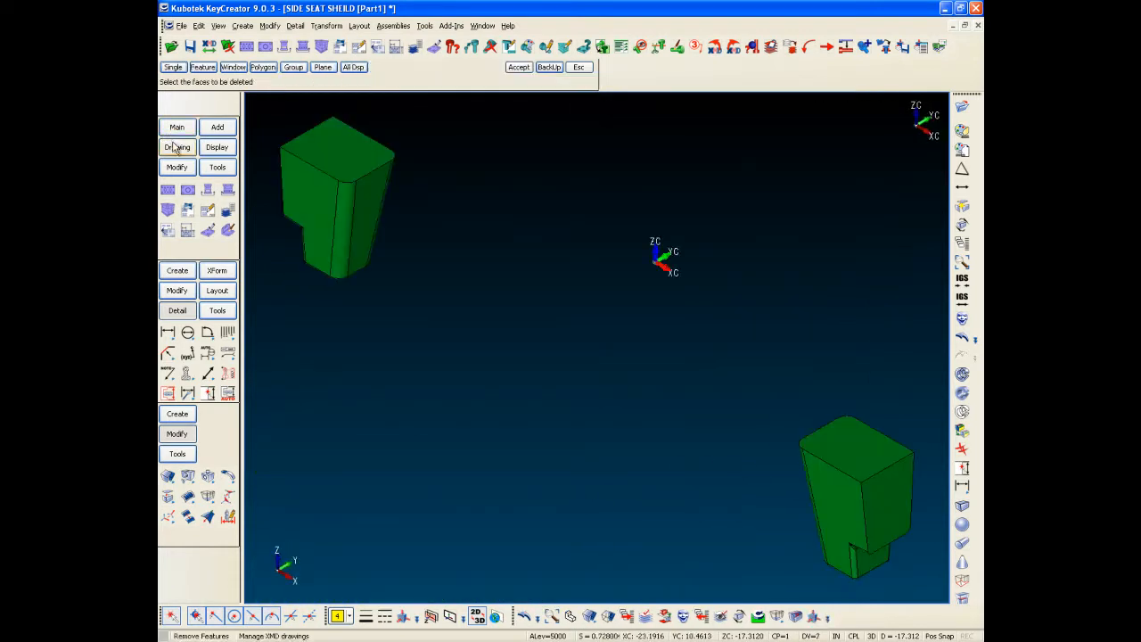
Step: Display the core plate with its holes using View Holes, together with the simplified green lifter copies
{"action": "left_click", "coordinate": [175, 146]}
{"action": "left_click", "coordinate": [208, 233]}
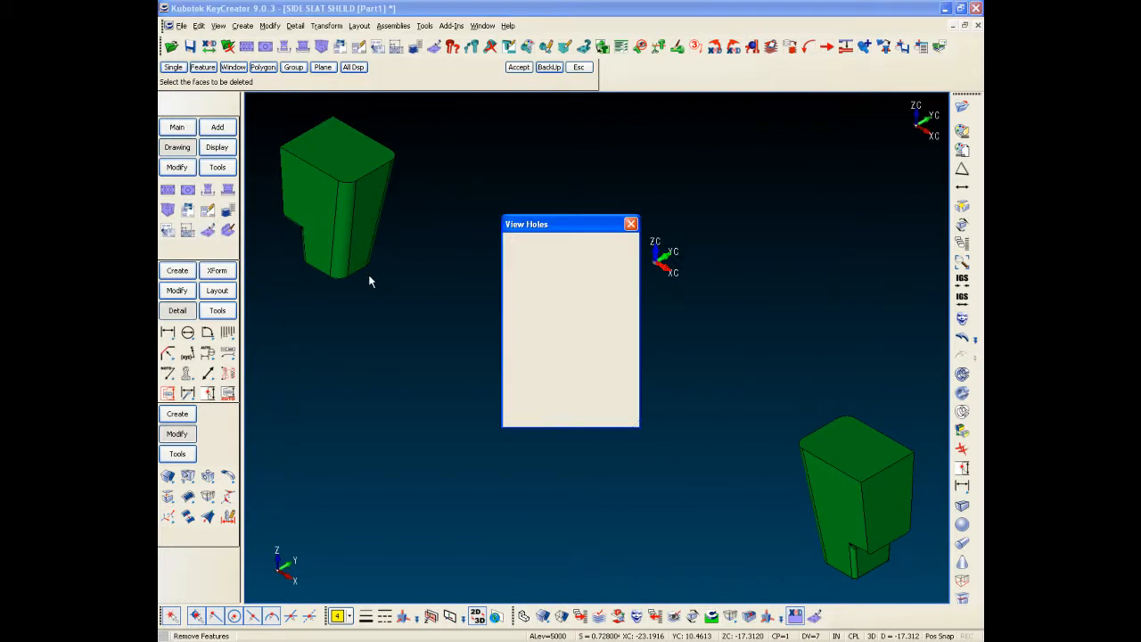
{"action": "left_click", "coordinate": [527, 273]}
{"action": "key", "text": "Return"}
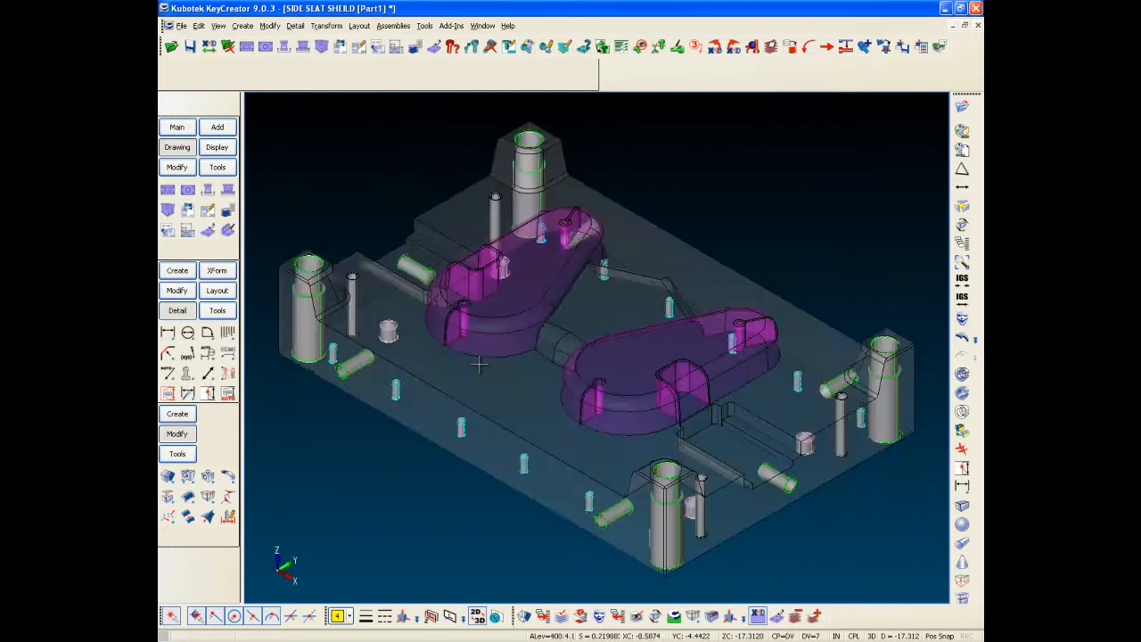
{"action": "key", "text": "Return"}
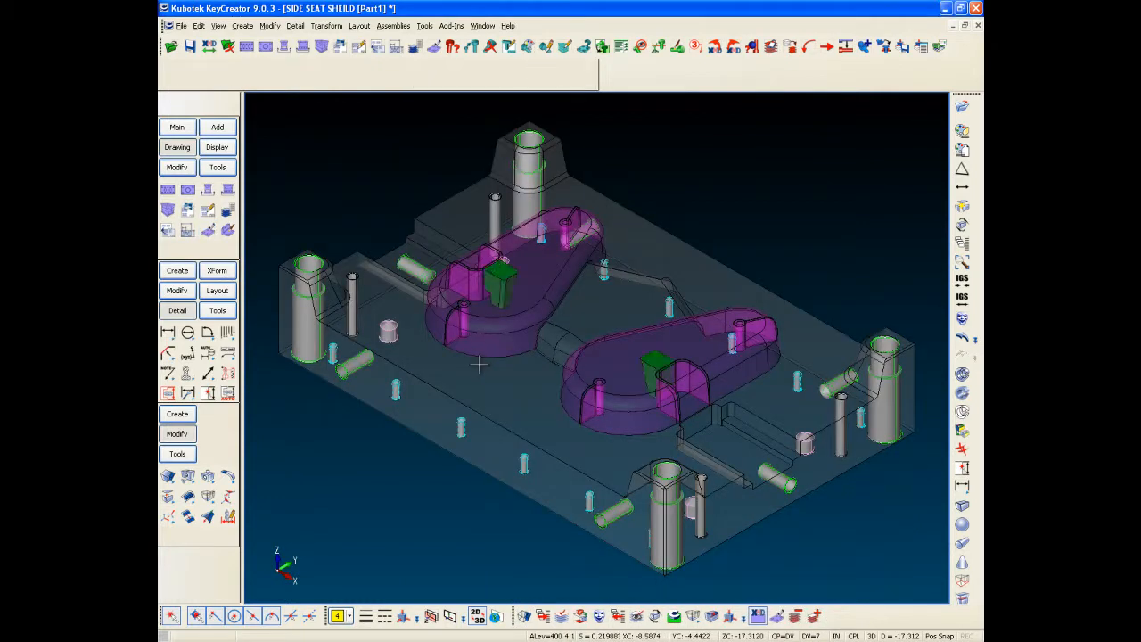
Step: Subtract the front lifter copy from the core plate with a Boolean Subtract
{"action": "key", "text": "alt+w"}
{"action": "left_click_drag", "start_coordinate": [591, 433], "coordinate": [724, 348]}
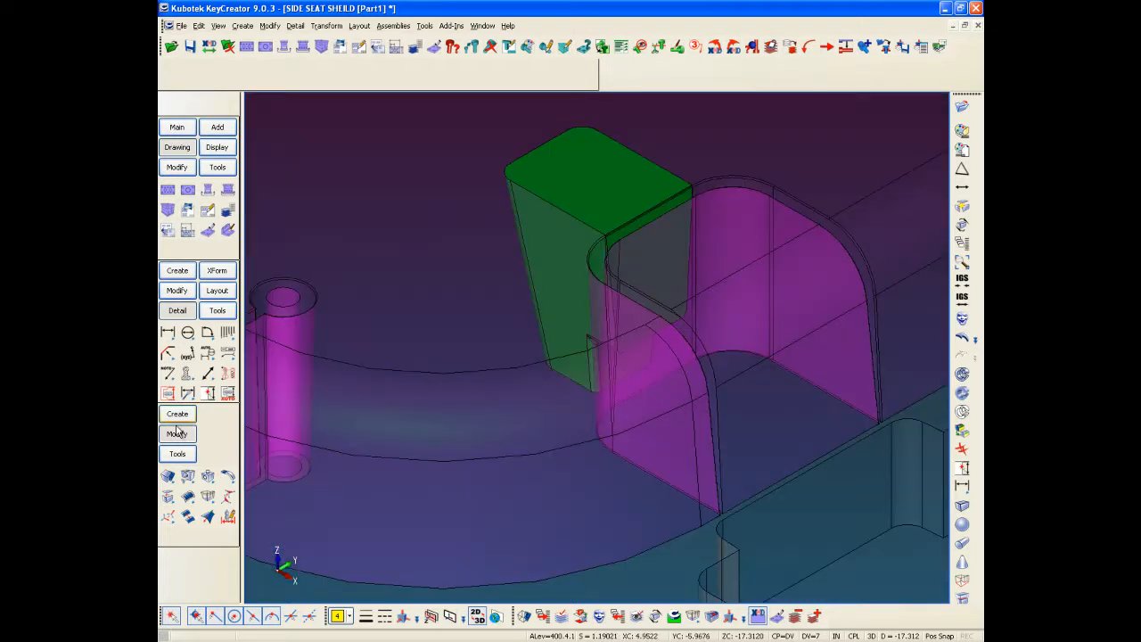
{"action": "left_click", "coordinate": [169, 480]}
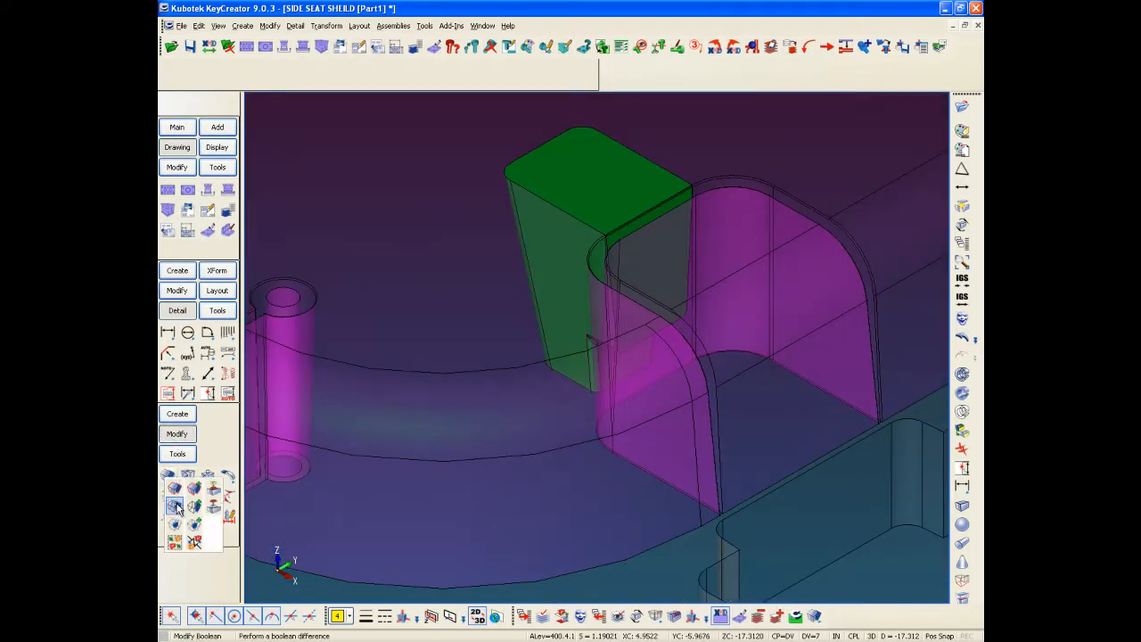
{"action": "left_click", "coordinate": [176, 506]}
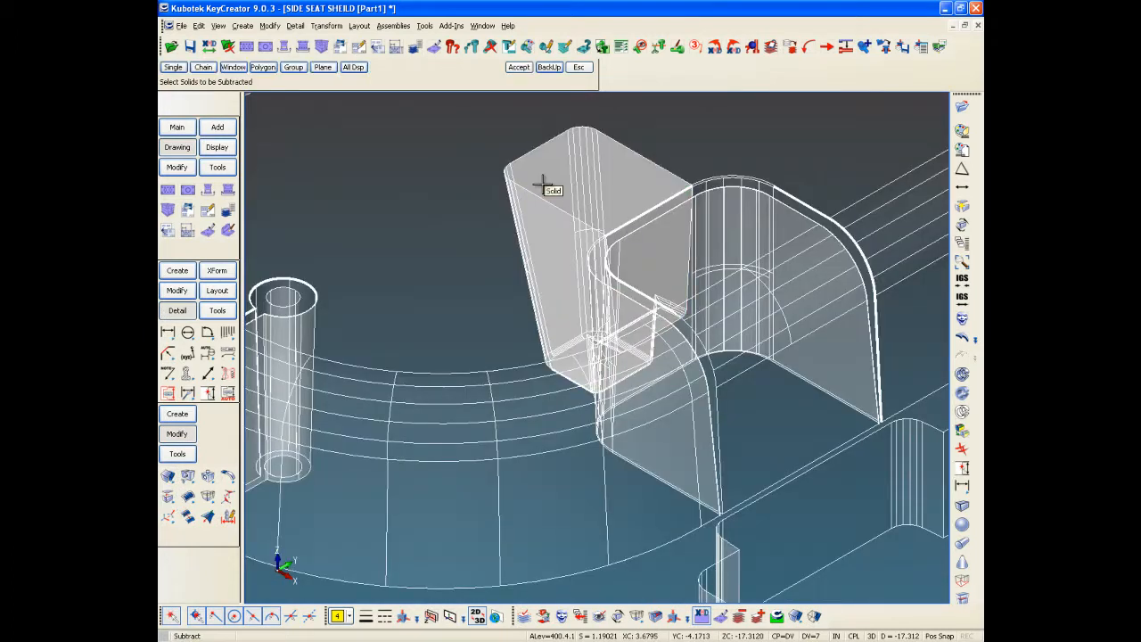
{"action": "left_click", "coordinate": [543, 184]}
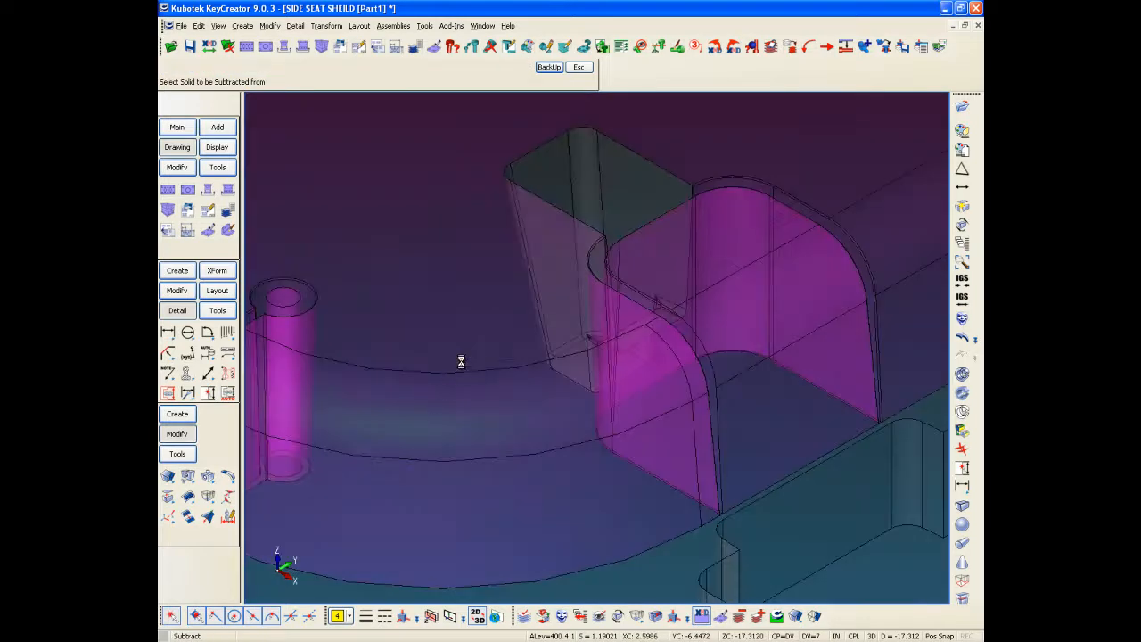
Step: Subtract the rear lifter copy from the core plate in the same way
{"action": "key", "text": "alt+a"}
{"action": "key", "text": "alt+w"}
{"action": "left_click_drag", "start_coordinate": [458, 331], "coordinate": [577, 219]}
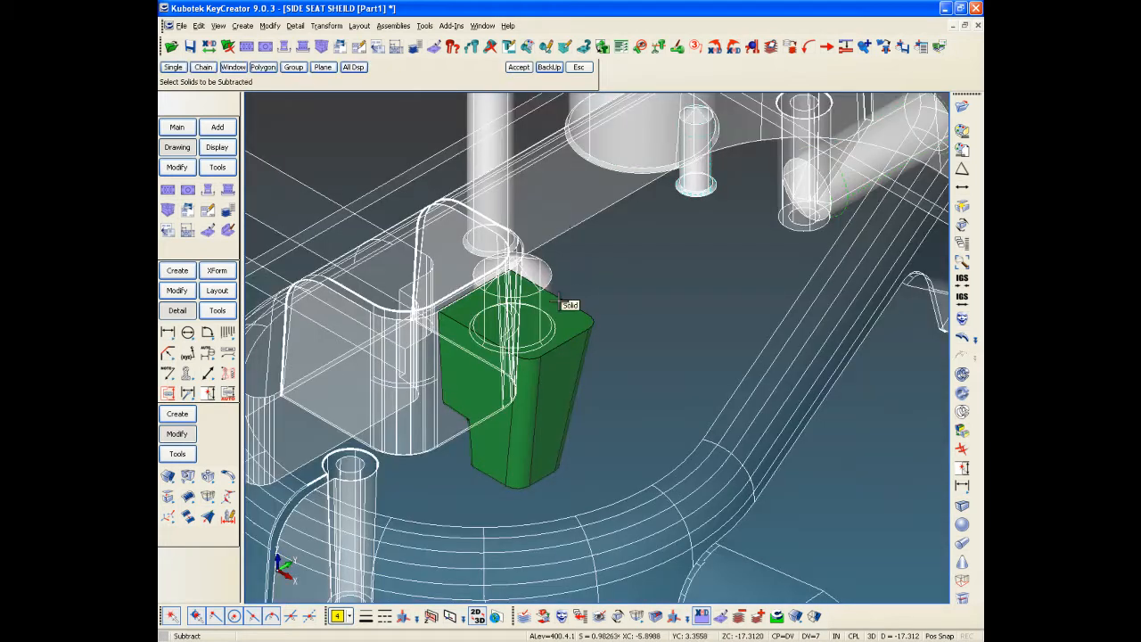
{"action": "left_click", "coordinate": [571, 308]}
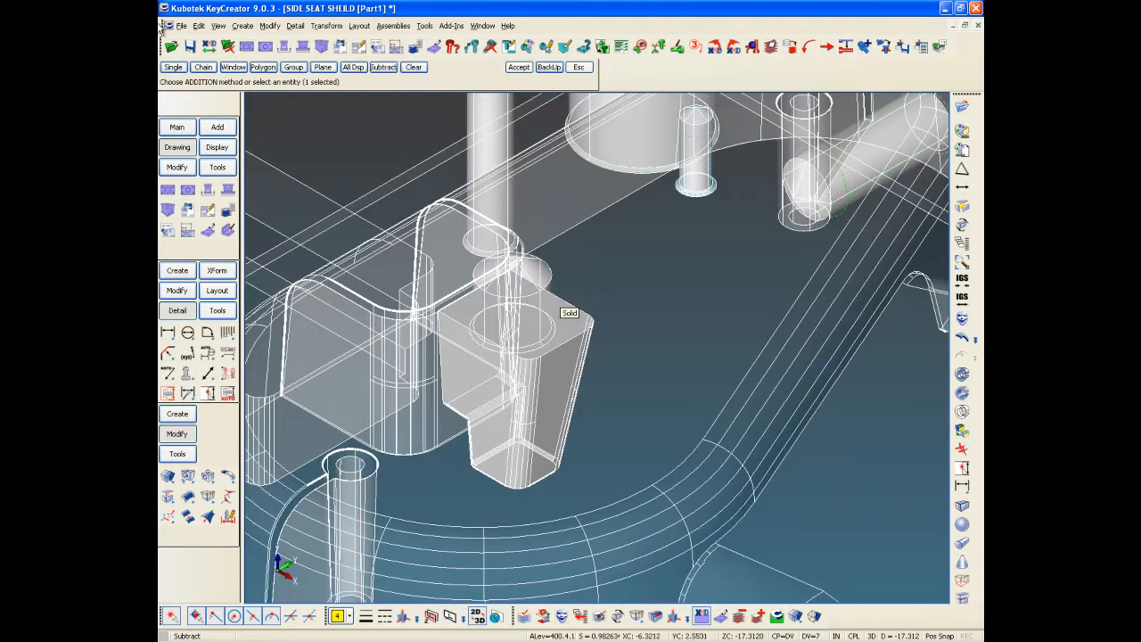
{"action": "key", "text": "Return"}
{"action": "left_click", "coordinate": [431, 227]}
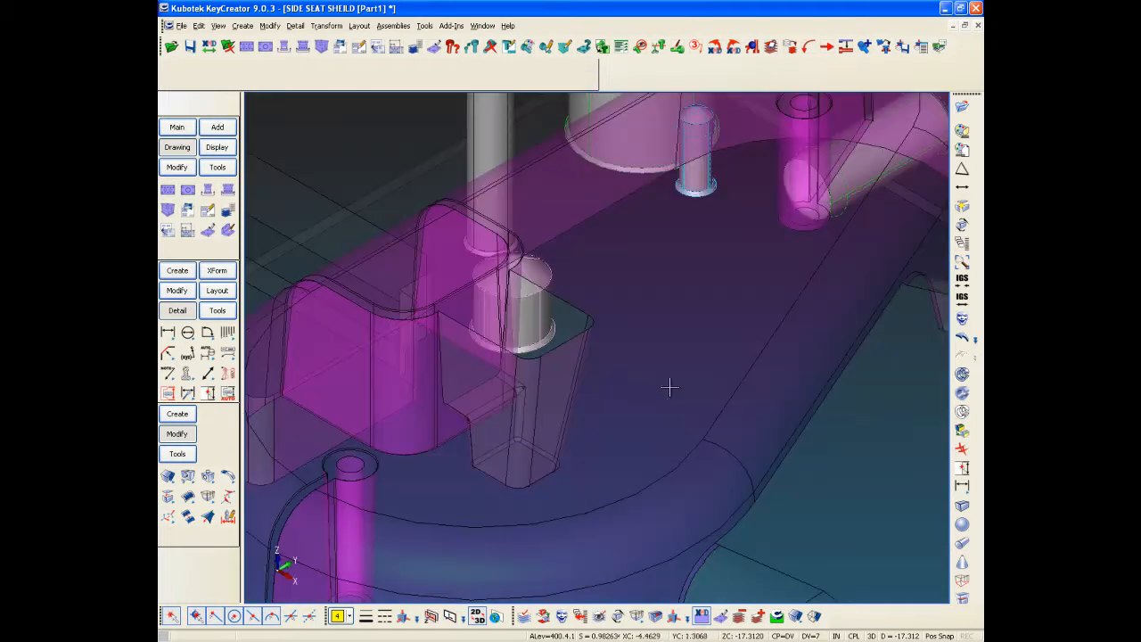
Step: Display only the ejector plate with its holes, fitted to the view, and set display view 1
{"action": "left_click", "coordinate": [962, 188]}
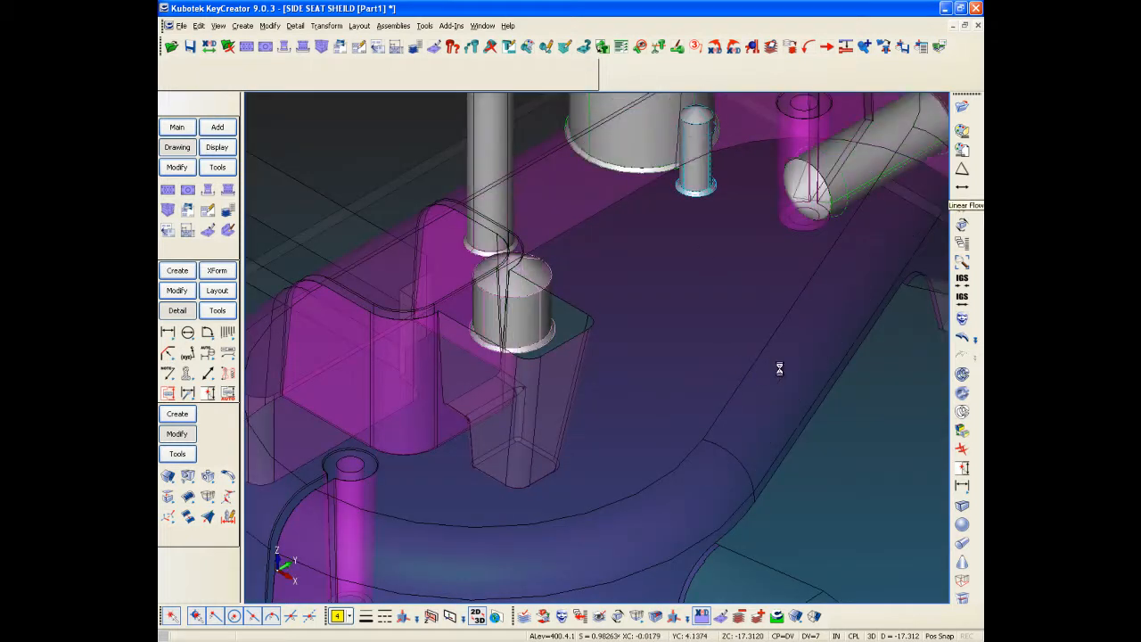
{"action": "key", "text": "alt+a"}
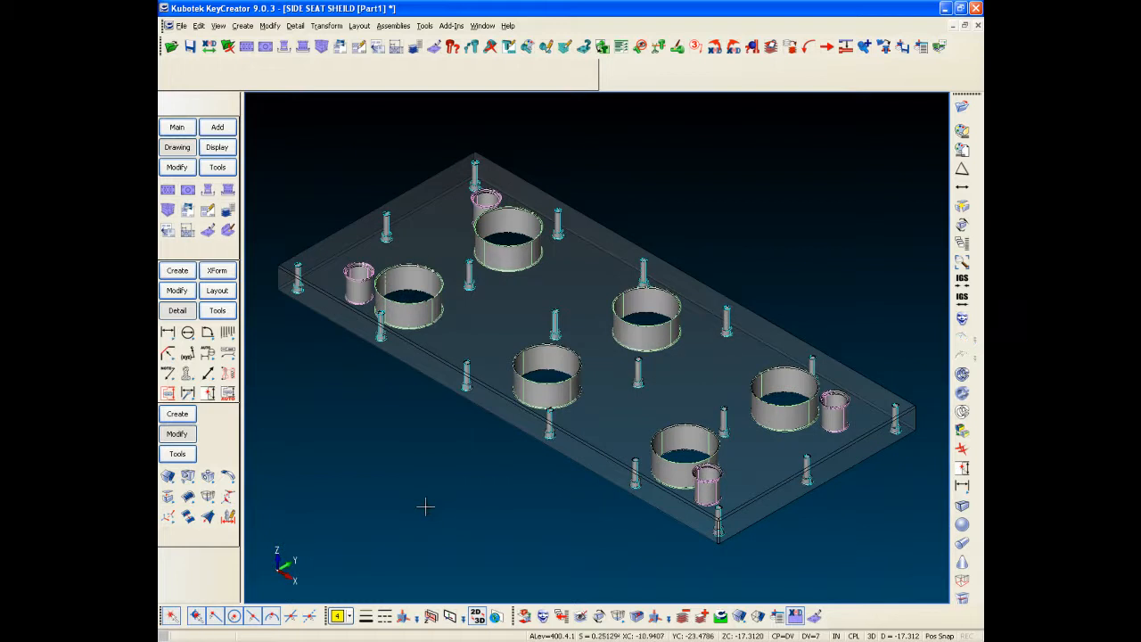
{"action": "key", "text": "alt+v"}
{"action": "type", "text": "1"}
{"action": "key", "text": "Return"}
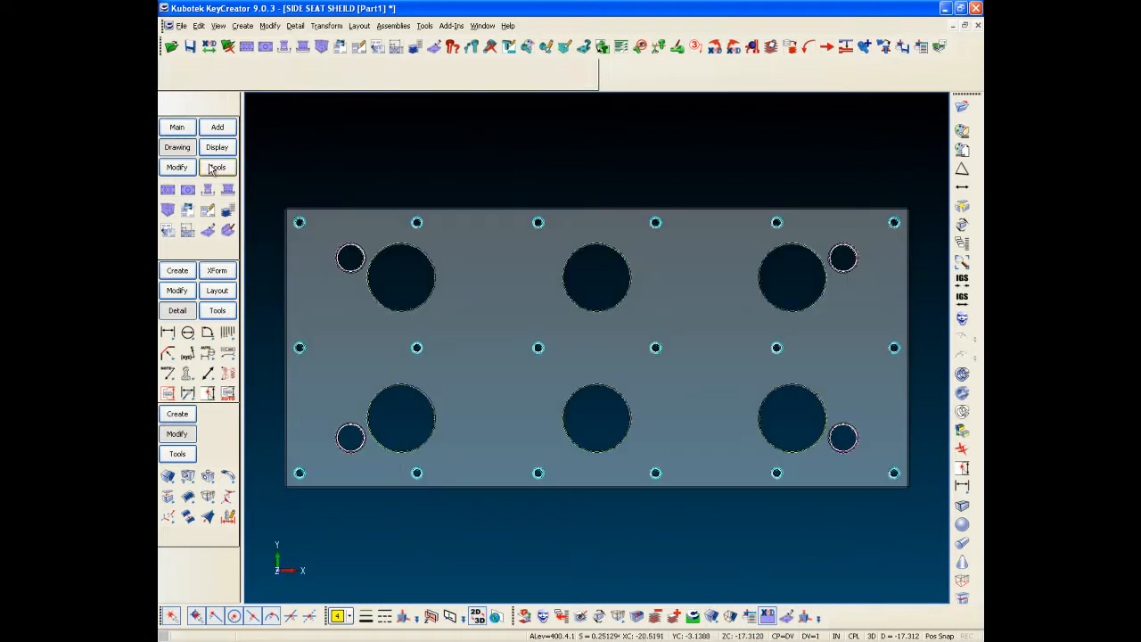
Step: Define a Pocket Only feature by two corners, about 4.2 by 7.1, between the lower left and lower middle large holes, with 0.500 corner radii
{"action": "left_click", "coordinate": [216, 128]}
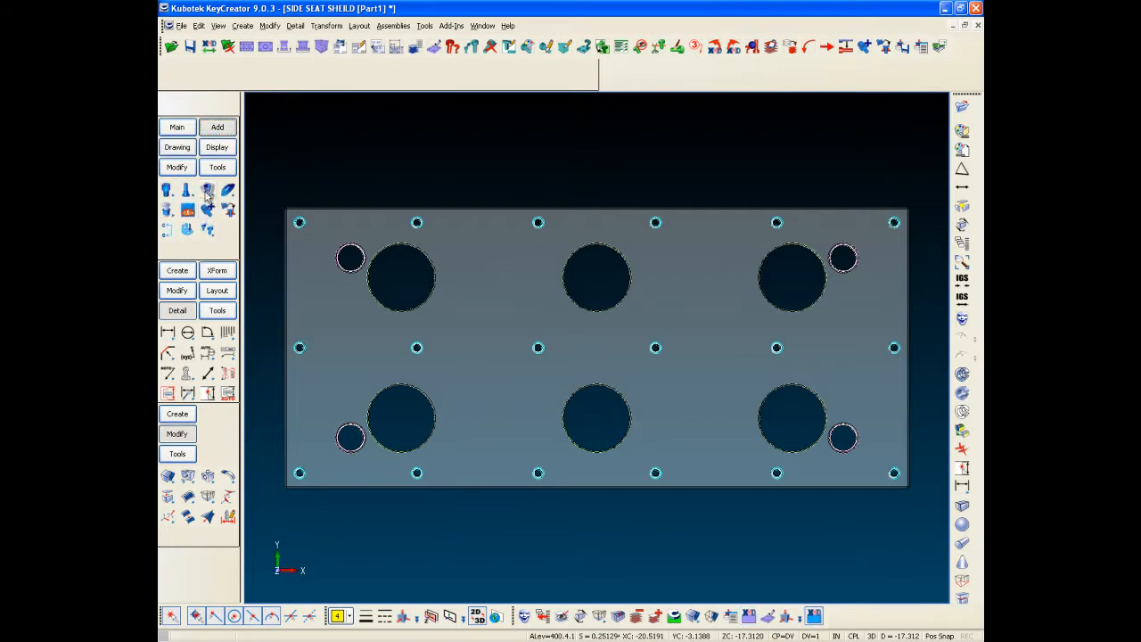
{"action": "left_click", "coordinate": [209, 192]}
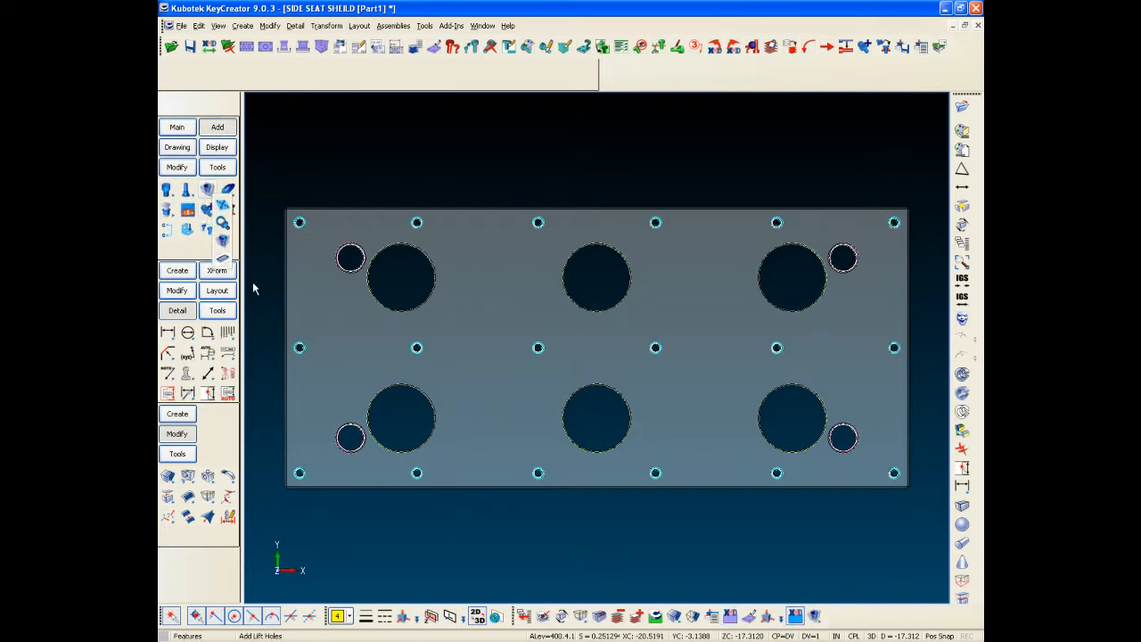
{"action": "left_click", "coordinate": [225, 261]}
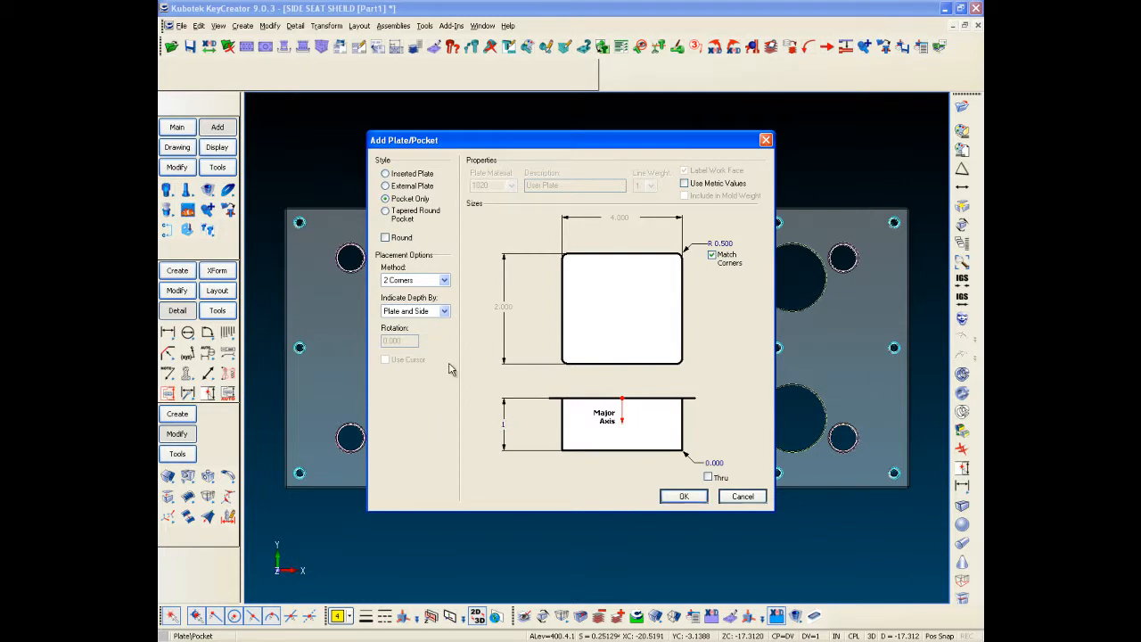
{"action": "left_click", "coordinate": [664, 501]}
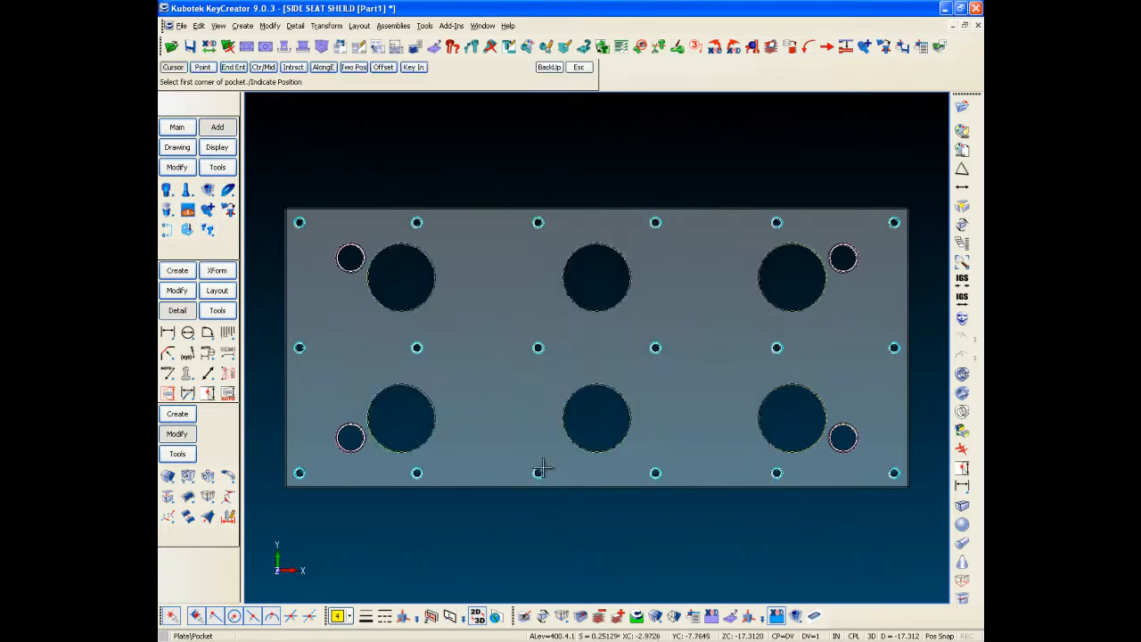
{"action": "left_click", "coordinate": [449, 473]}
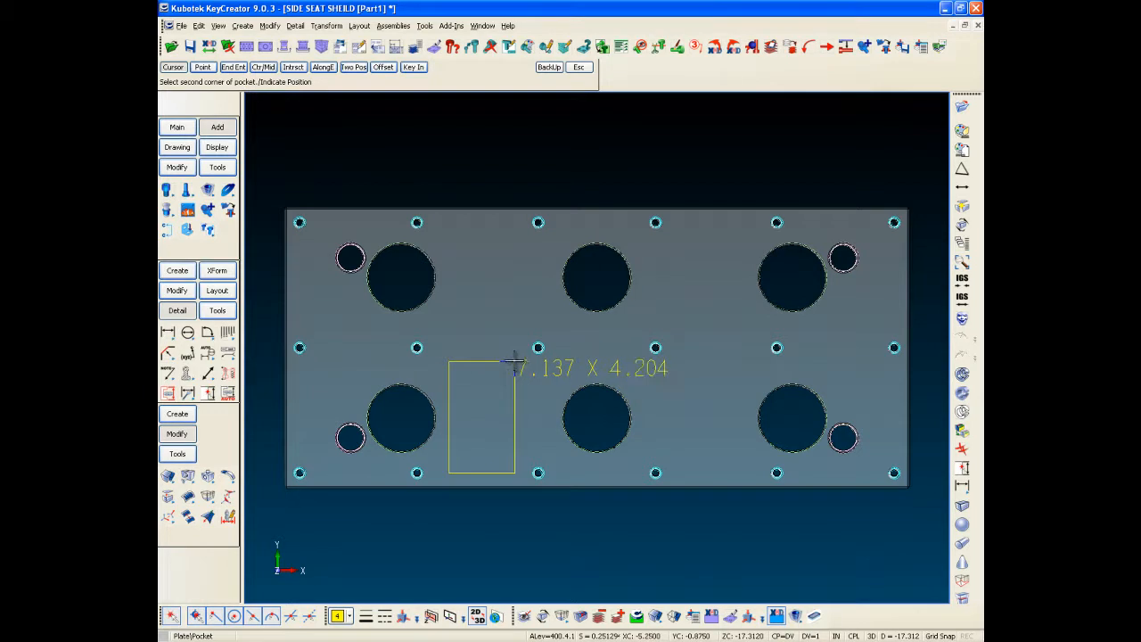
{"action": "left_click", "coordinate": [515, 364]}
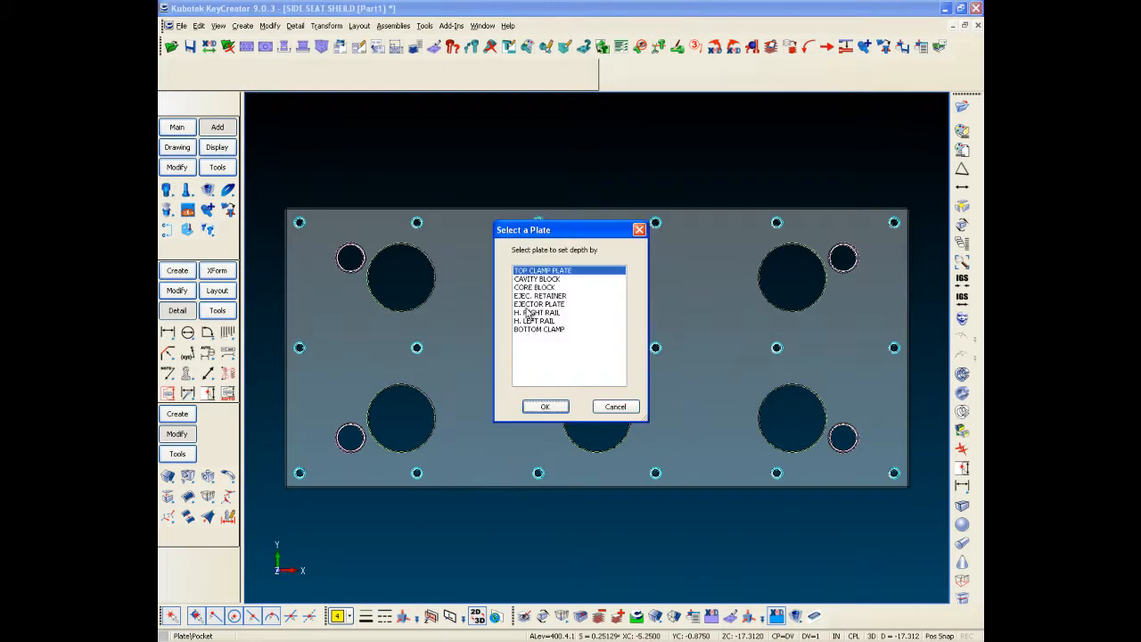
Step: Set the pocket depth relative to the far side of the EJECTOR PLATE, inspect the pocket in a rotated view, and finish placement
{"action": "double_click", "coordinate": [528, 306]}
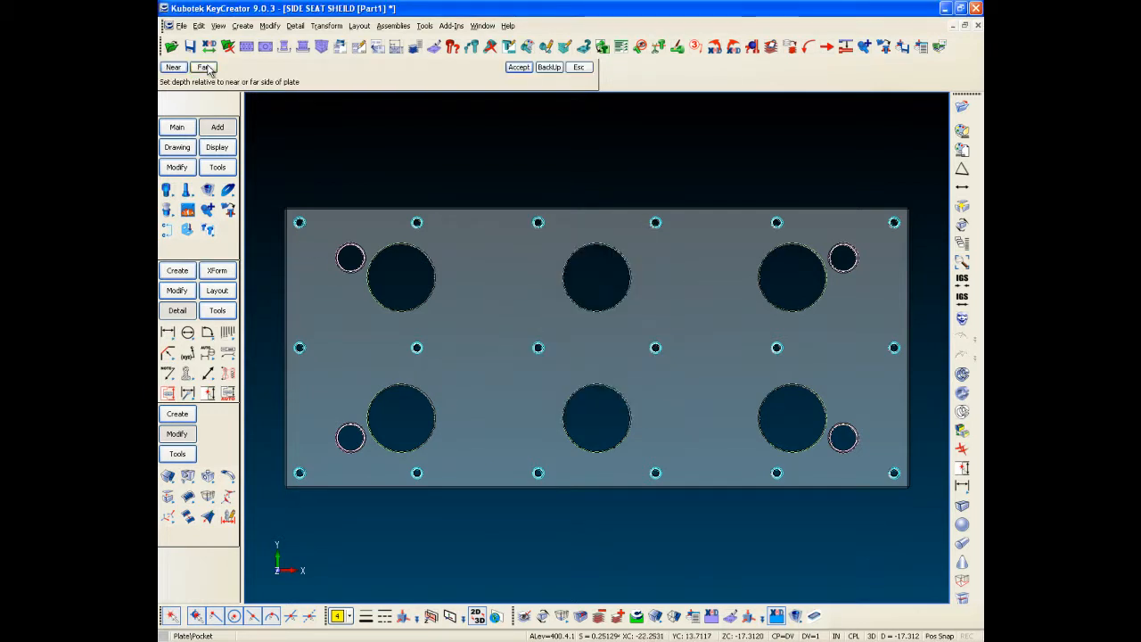
{"action": "left_click", "coordinate": [204, 69]}
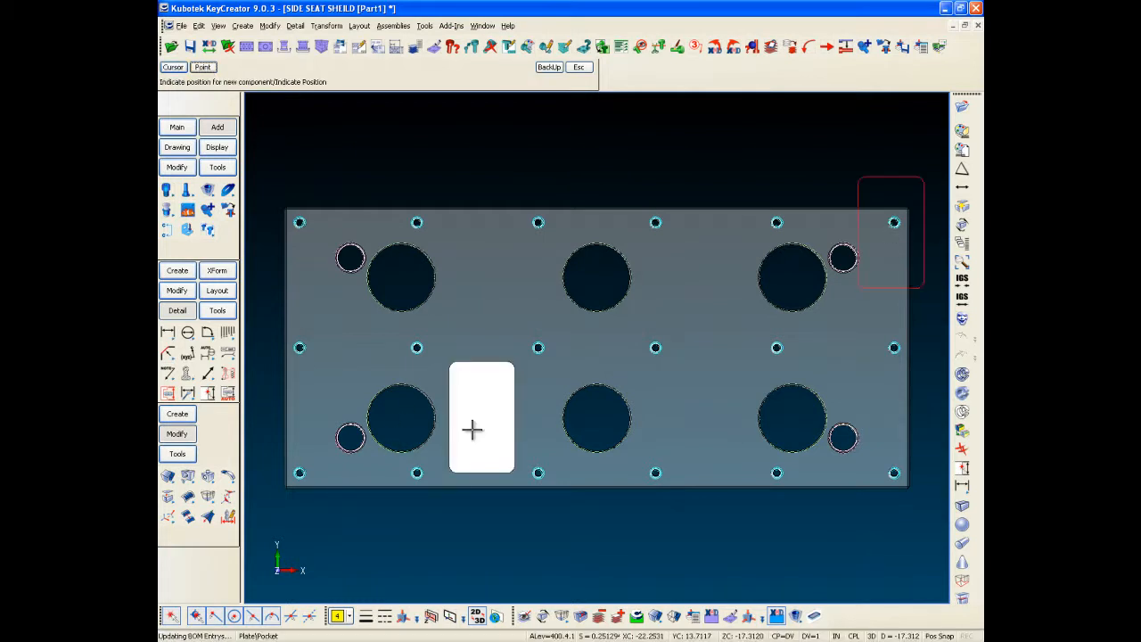
{"action": "left_click", "coordinate": [495, 461]}
{"action": "left_click_drag", "start_coordinate": [454, 417], "coordinate": [443, 458]}
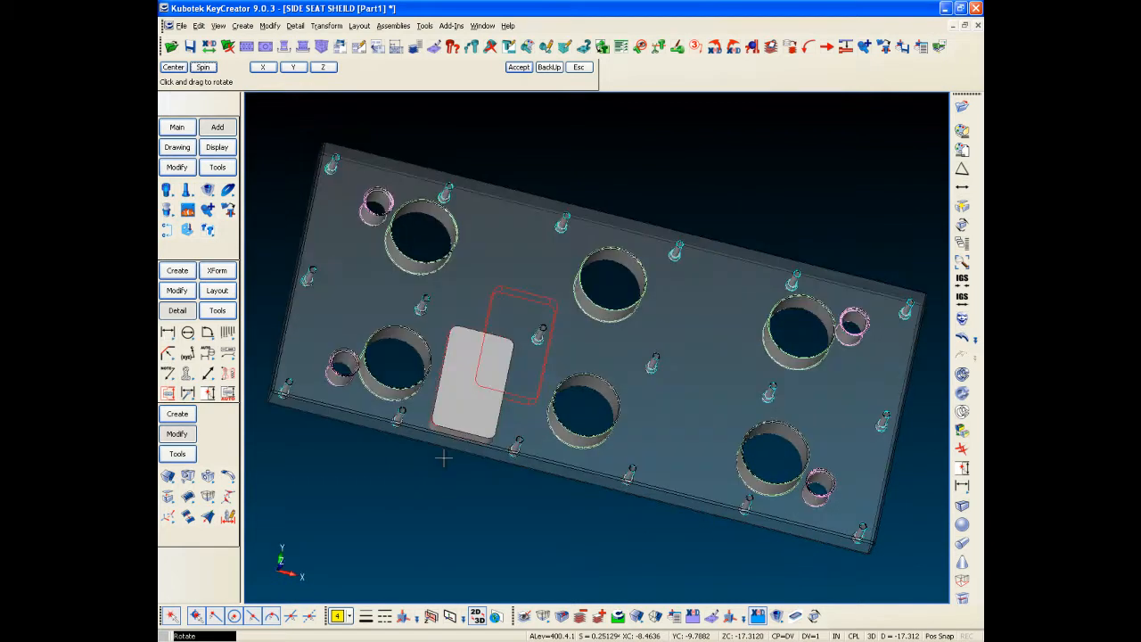
{"action": "key", "text": "Return"}
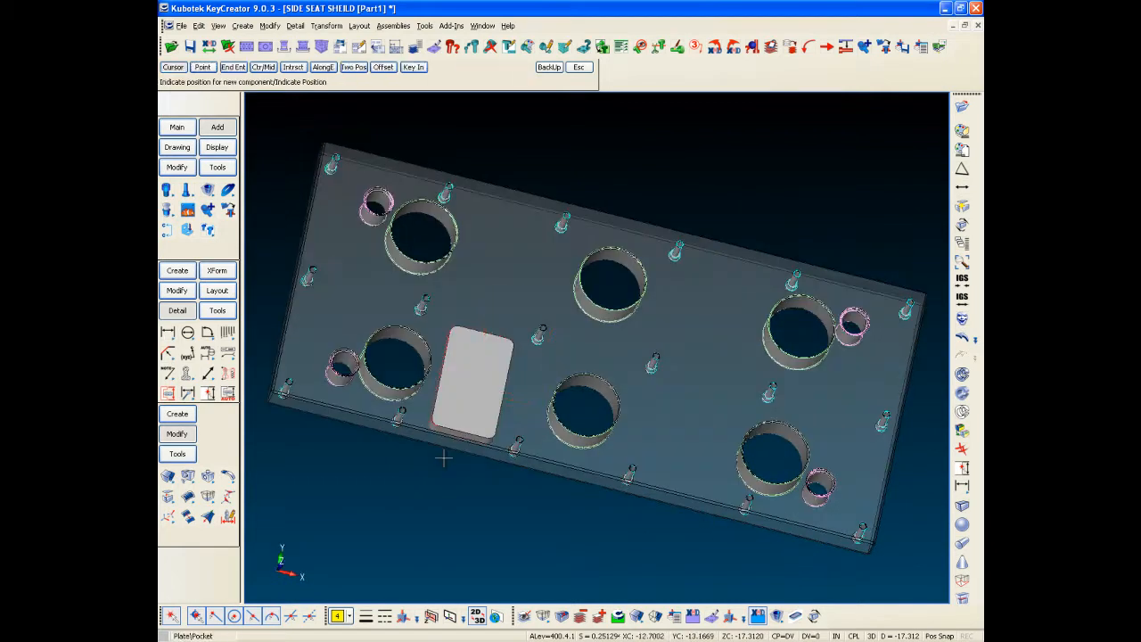
{"action": "key", "text": "Escape"}
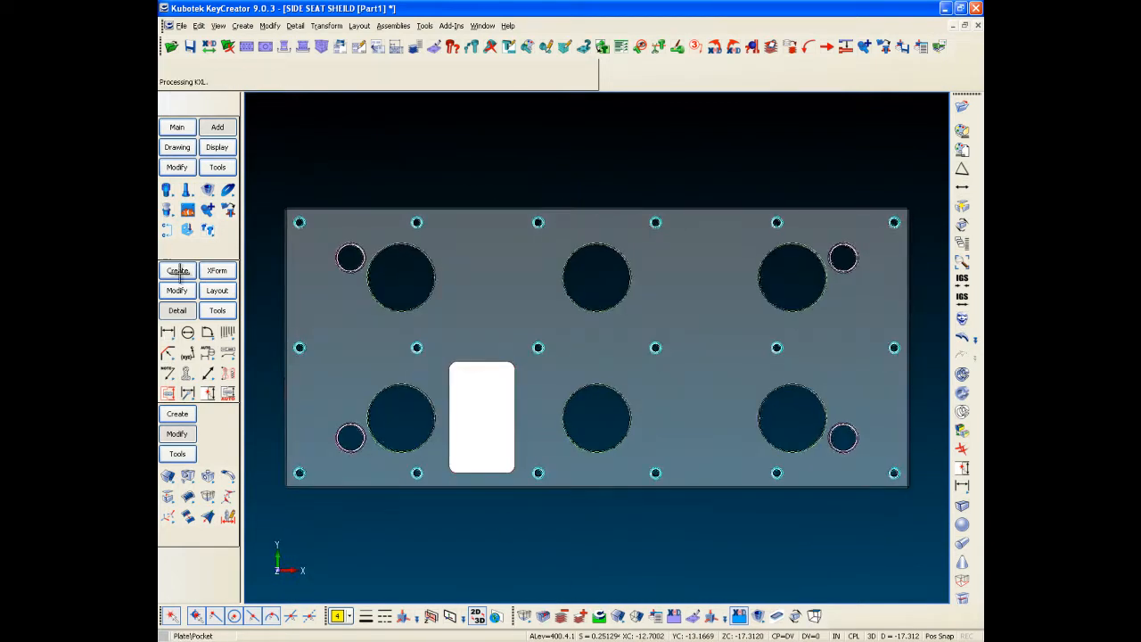
Step: Resize the new pocket to 3 wide by 6 long
{"action": "left_click", "coordinate": [176, 167]}
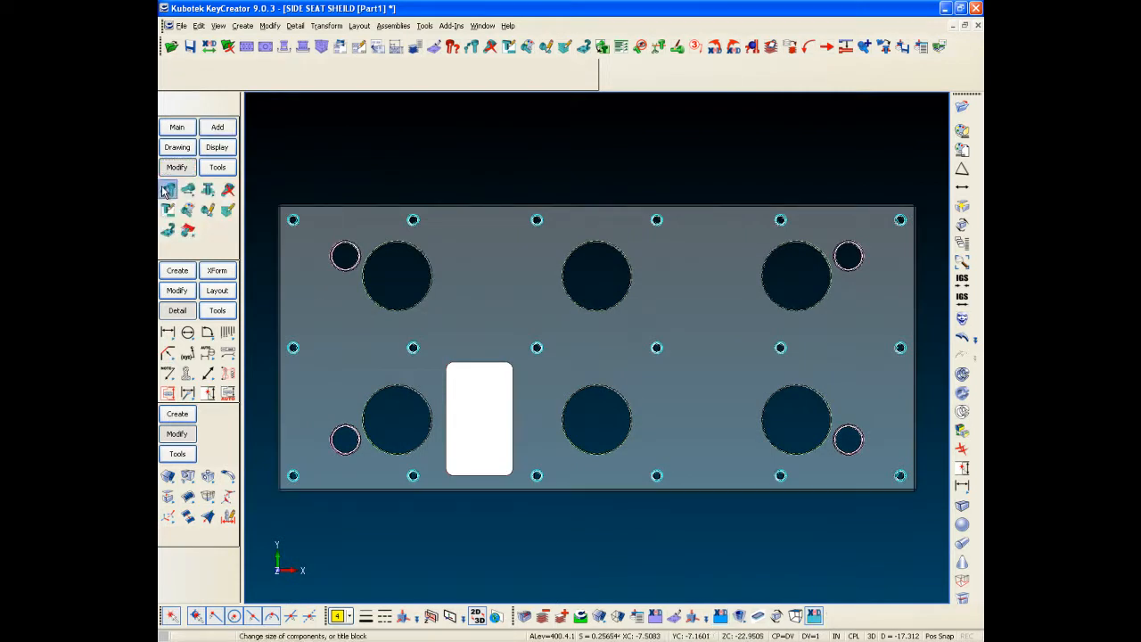
{"action": "left_click", "coordinate": [438, 388]}
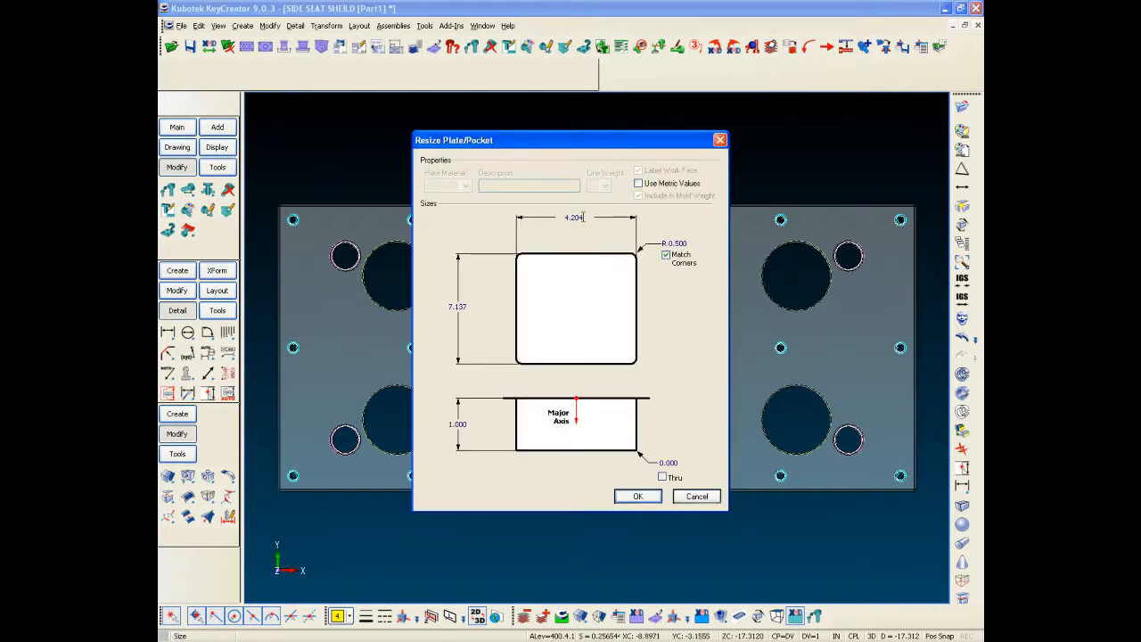
{"action": "type", "text": "3"}
{"action": "type", "text": "6"}
{"action": "key", "text": "Tab"}
{"action": "left_click", "coordinate": [639, 503]}
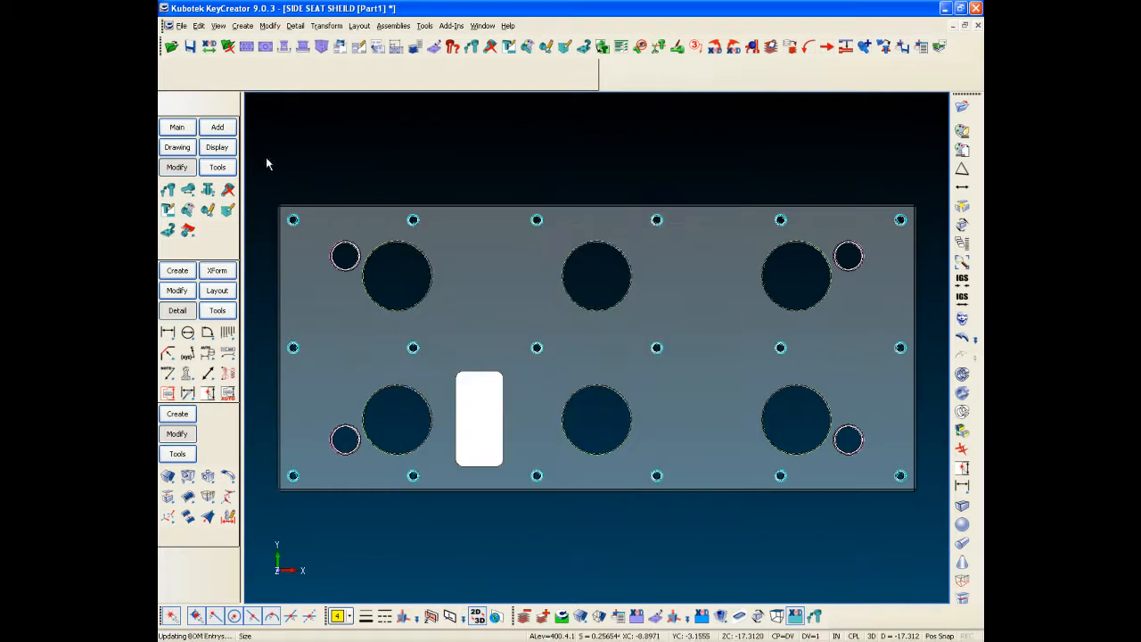
{"action": "key", "text": "Escape"}
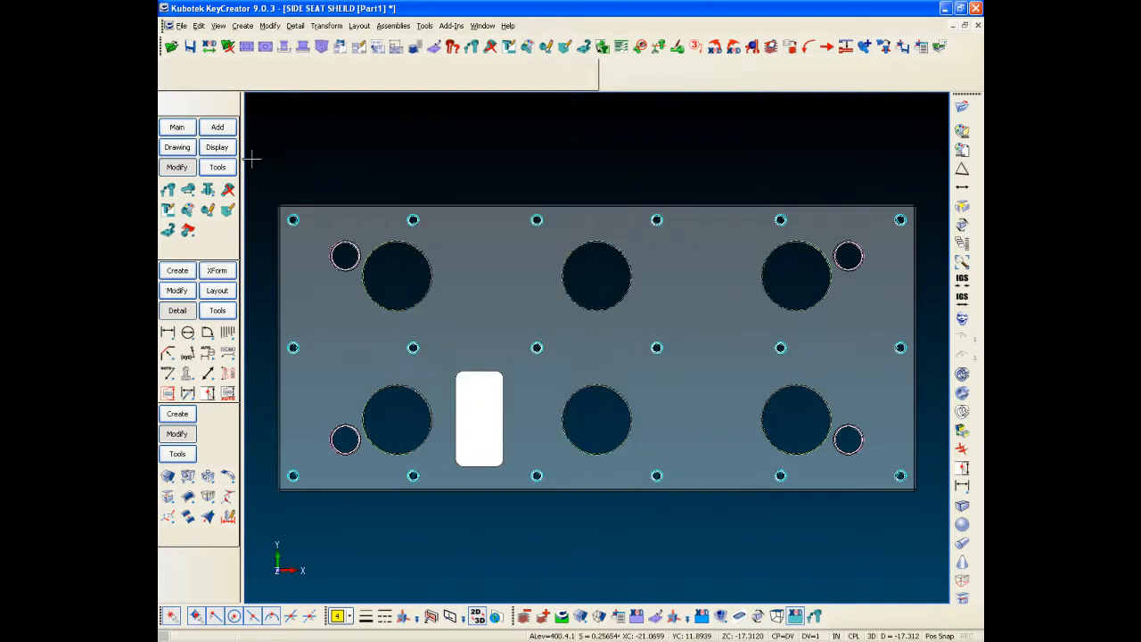
Step: Set display view 7 and construction plane 1, and take the construction depth from the endpoint at the plate's front bottom corner
{"action": "key", "text": "alt+v"}
{"action": "type", "text": "7"}
{"action": "key", "text": "Return"}
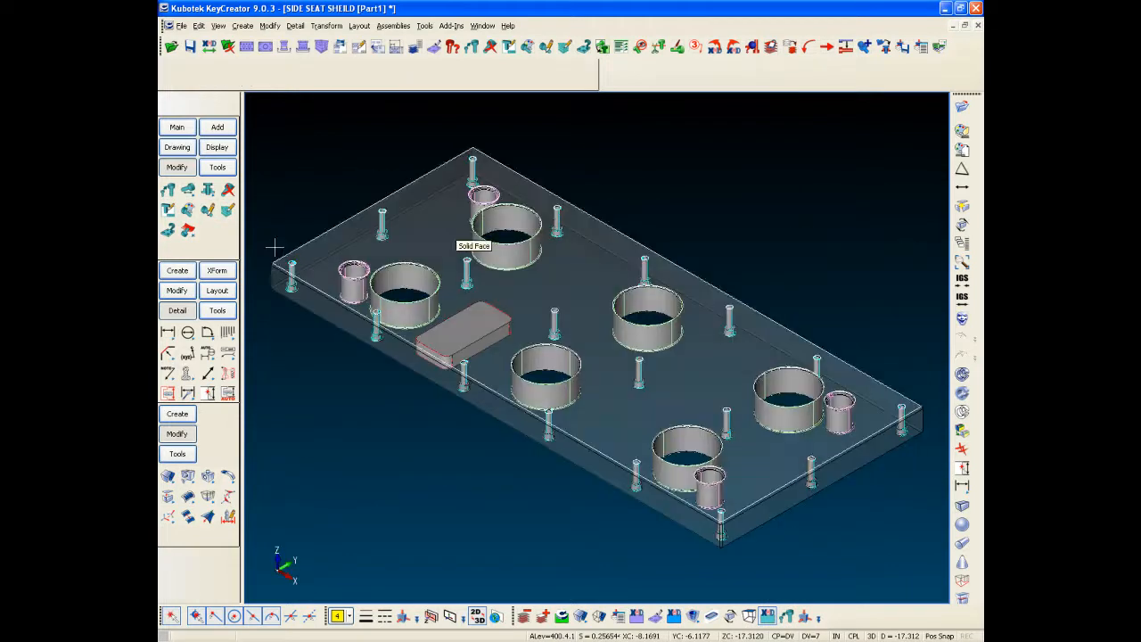
{"action": "key", "text": "alt+c"}
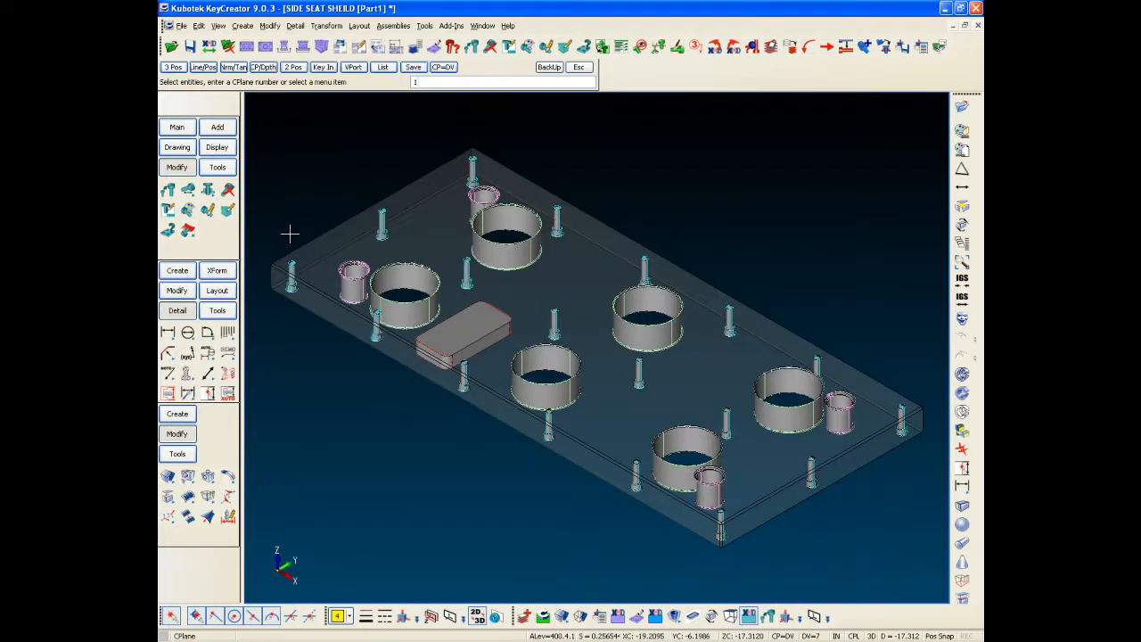
{"action": "key", "text": "Return"}
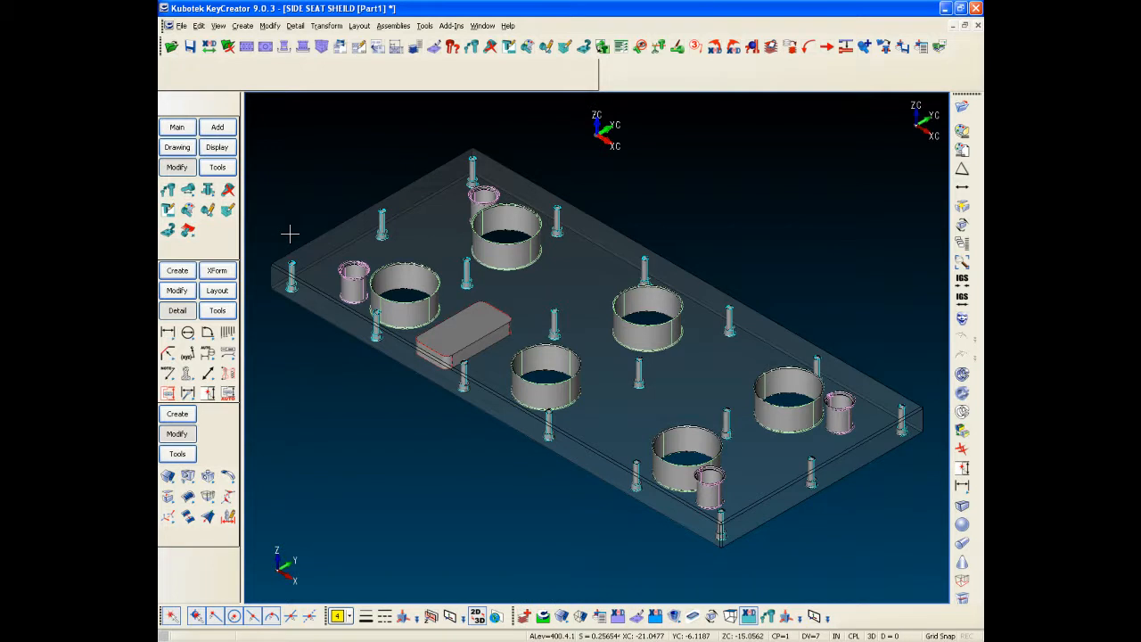
{"action": "key", "text": "alt+d"}
{"action": "left_click", "coordinate": [173, 67]}
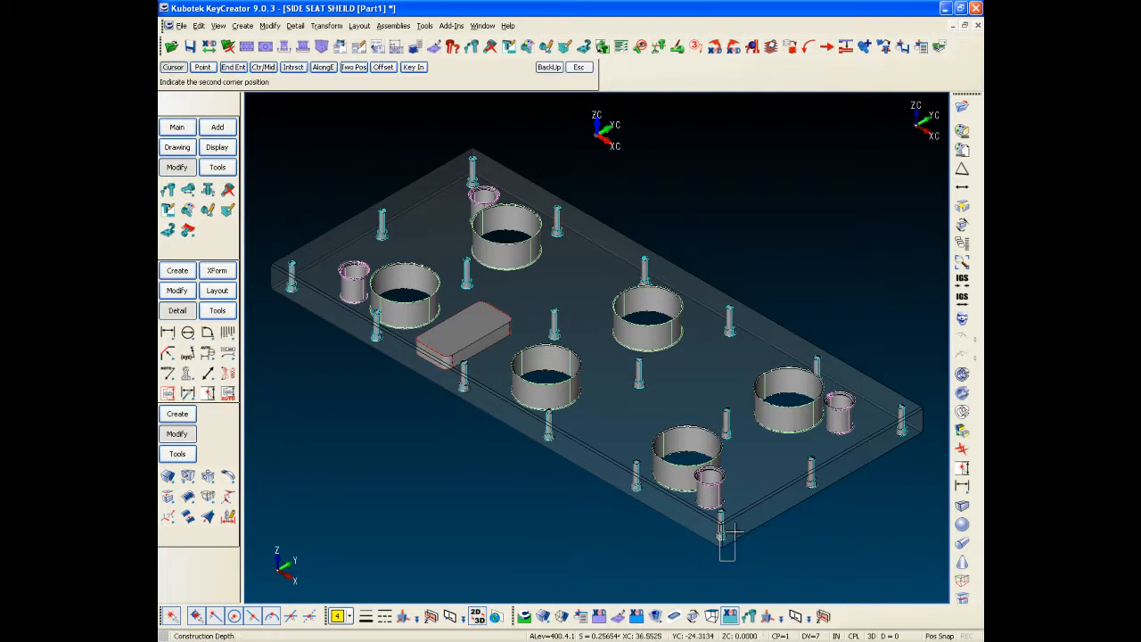
{"action": "scroll", "coordinate": [720, 534], "scroll_direction": "up", "scroll_amount": 5}
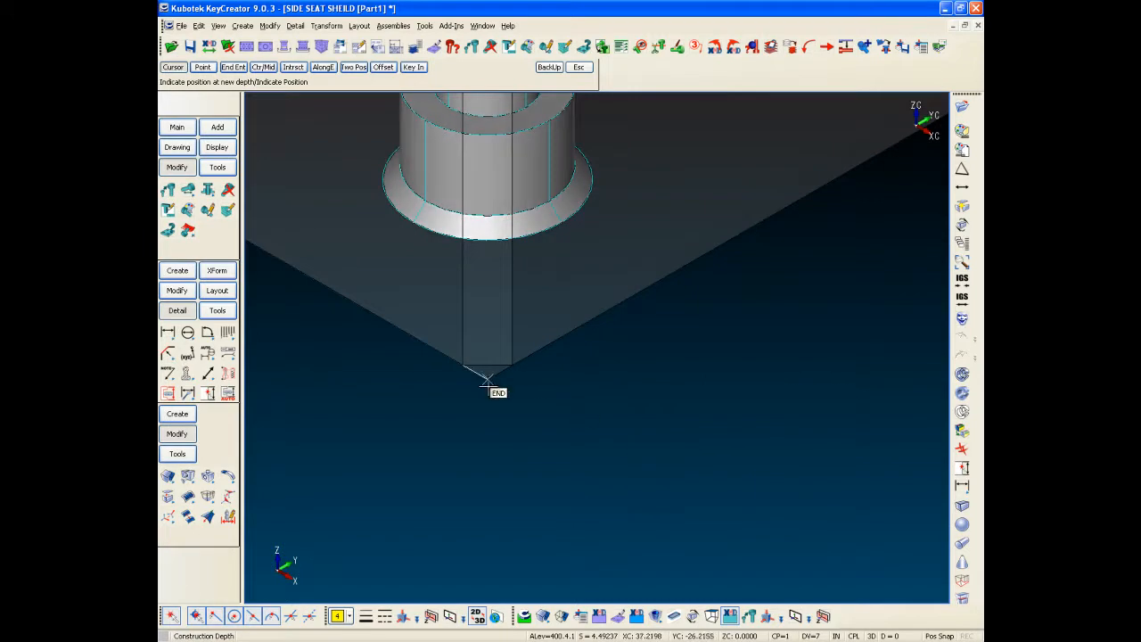
{"action": "left_click", "coordinate": [540, 389]}
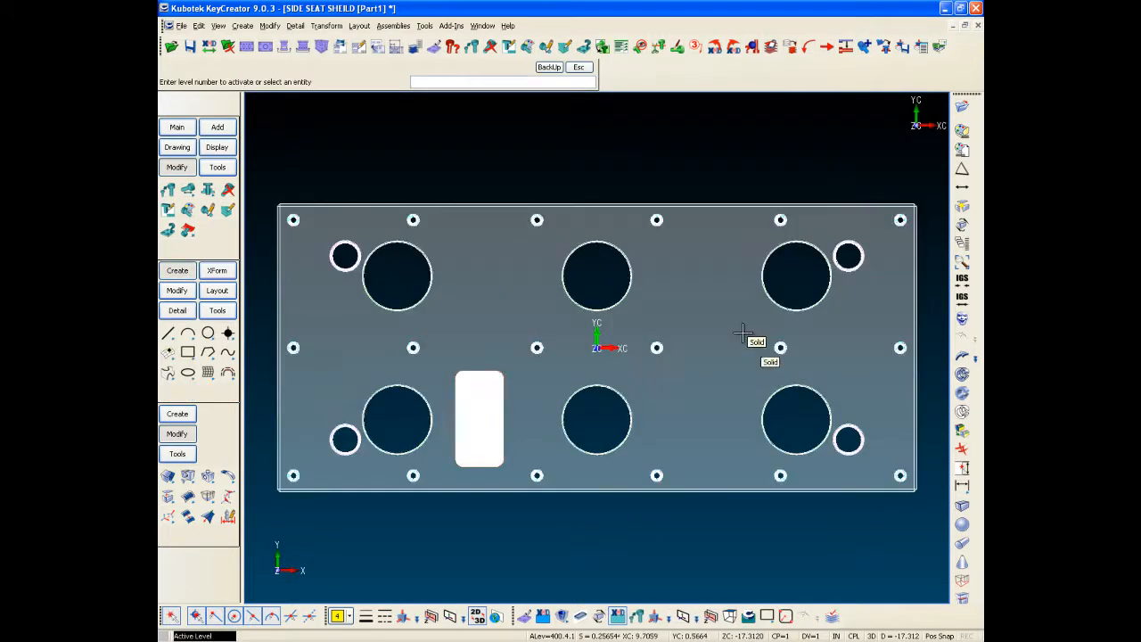
Step: Draw a rectangle with 0.5 corner fillets between the lower middle and lower right large holes, starting near the plate's lower edge
{"action": "left_click", "coordinate": [188, 352]}
{"action": "left_click_drag", "start_coordinate": [187, 353], "coordinate": [192, 381]}
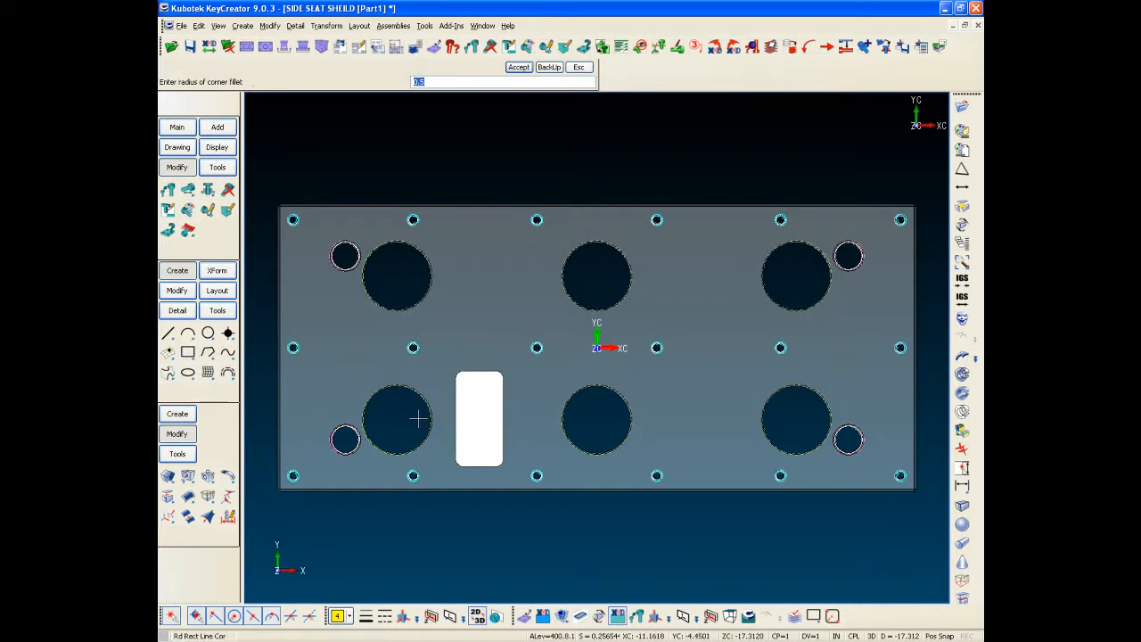
{"action": "key", "text": "Return"}
{"action": "left_click", "coordinate": [689, 476]}
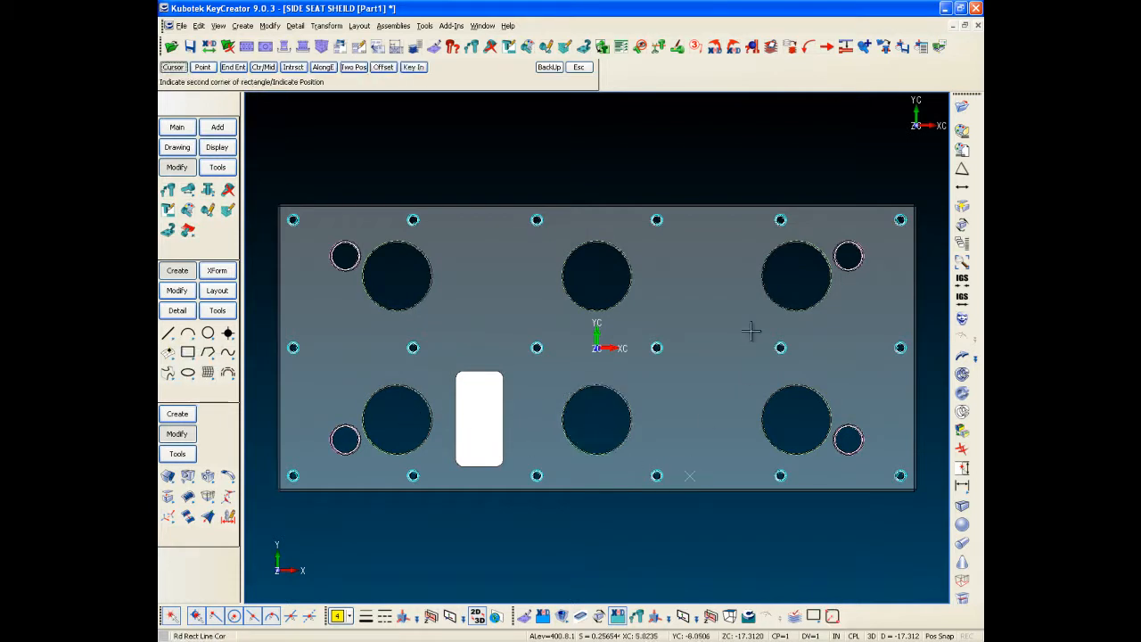
{"action": "left_click", "coordinate": [750, 303]}
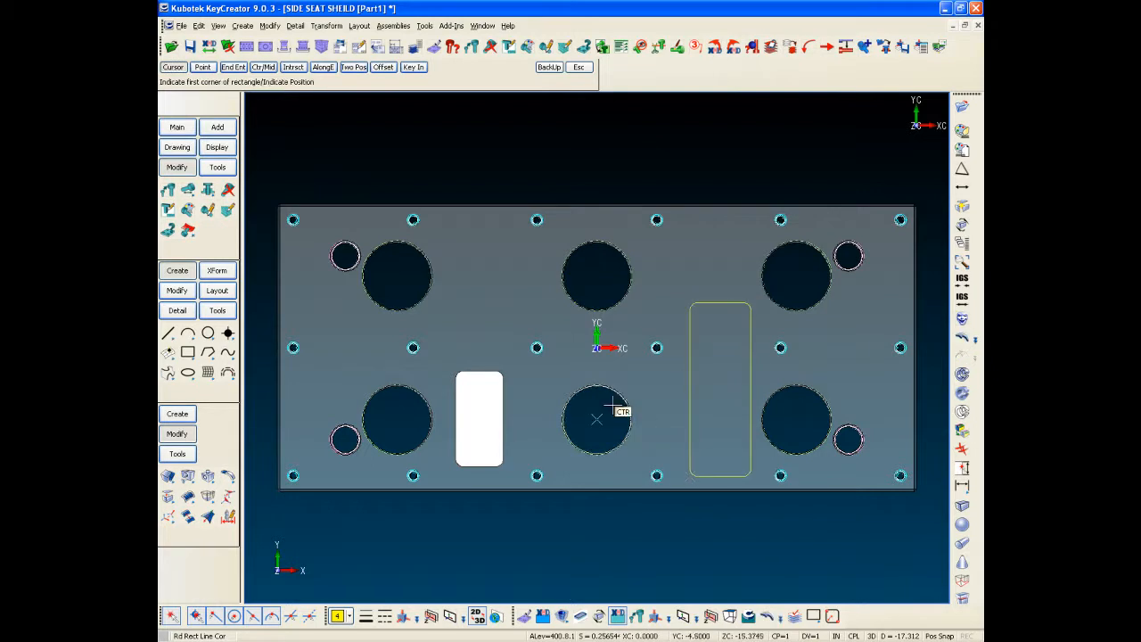
Step: Return to display view 7 with construction plane 1 active
{"action": "key", "text": "alt+v"}
{"action": "type", "text": "7"}
{"action": "key", "text": "Return"}
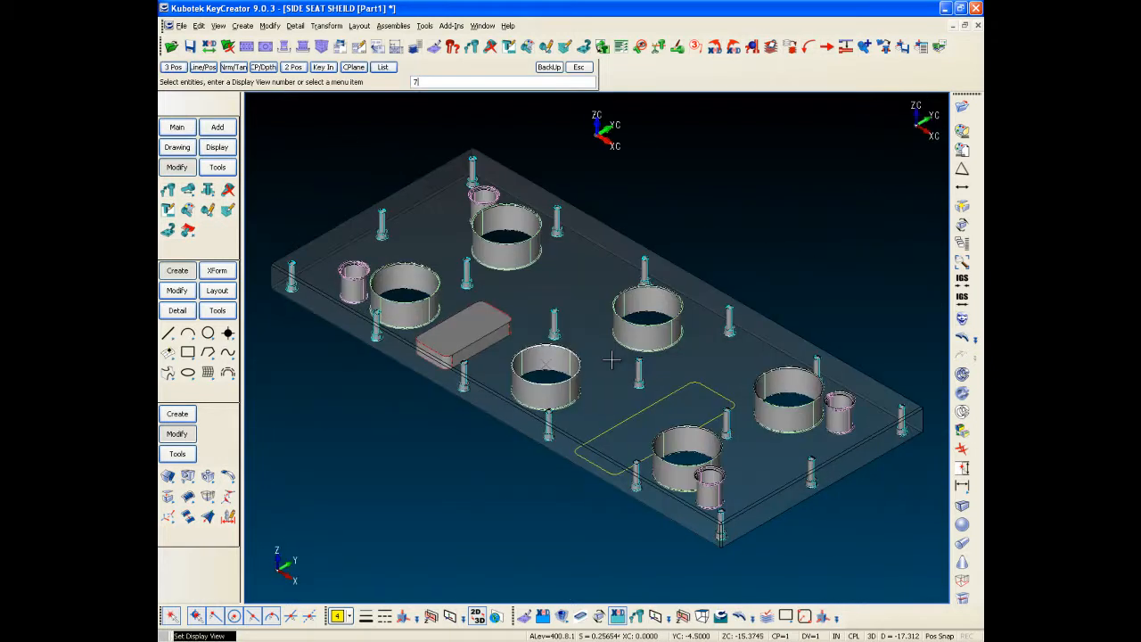
{"action": "key", "text": "alt+c"}
{"action": "type", "text": "1"}
{"action": "key", "text": "Return"}
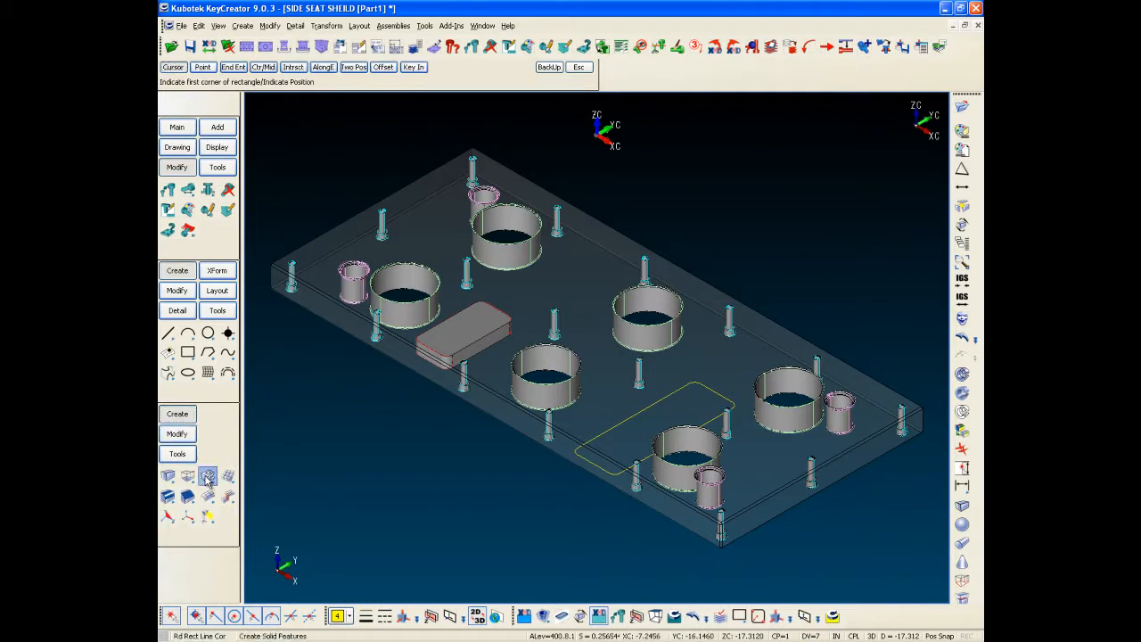
Step: Cut the plate solid downward with the rounded rectangle as profile, using a blind forward distance of 1
{"action": "left_click", "coordinate": [207, 477]}
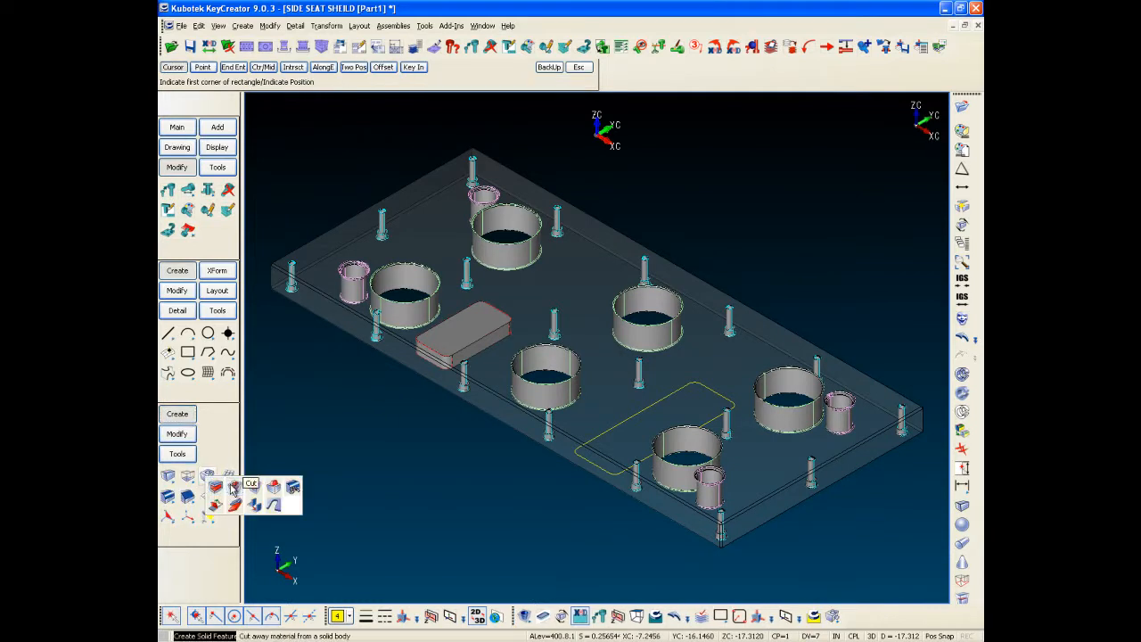
{"action": "left_click", "coordinate": [233, 488]}
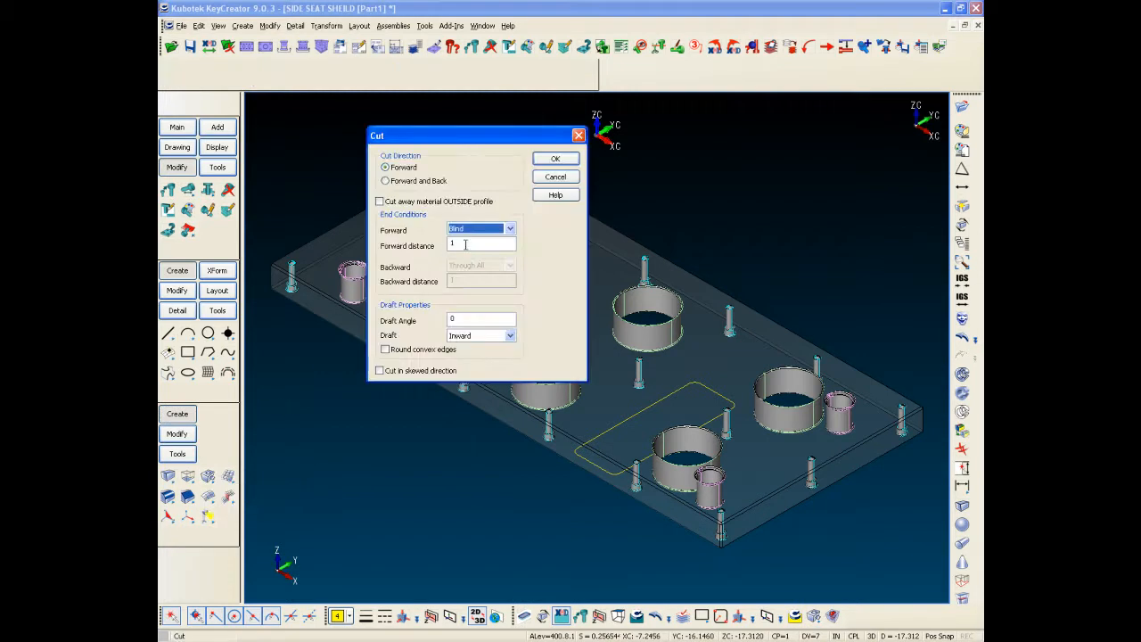
{"action": "left_click", "coordinate": [554, 159]}
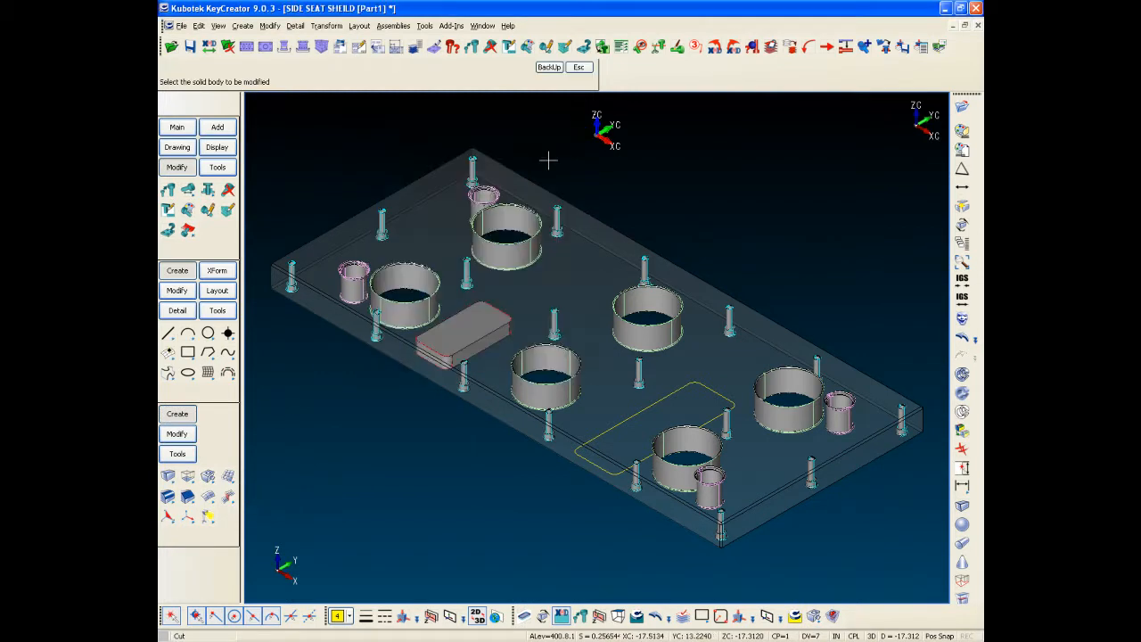
{"action": "left_click", "coordinate": [594, 232]}
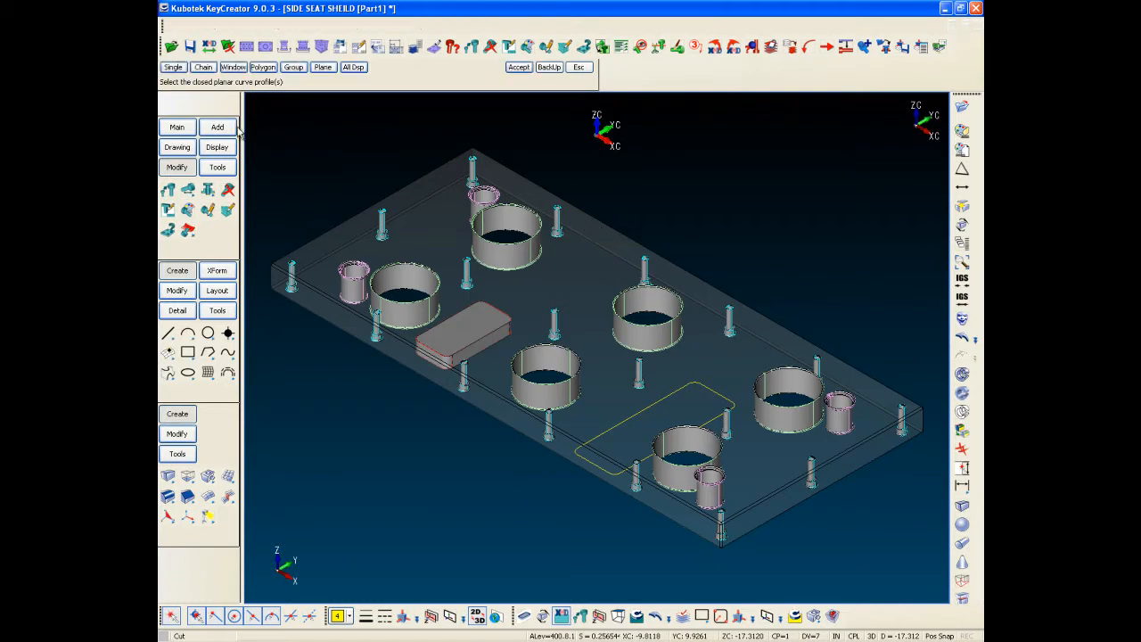
{"action": "left_click", "coordinate": [203, 68]}
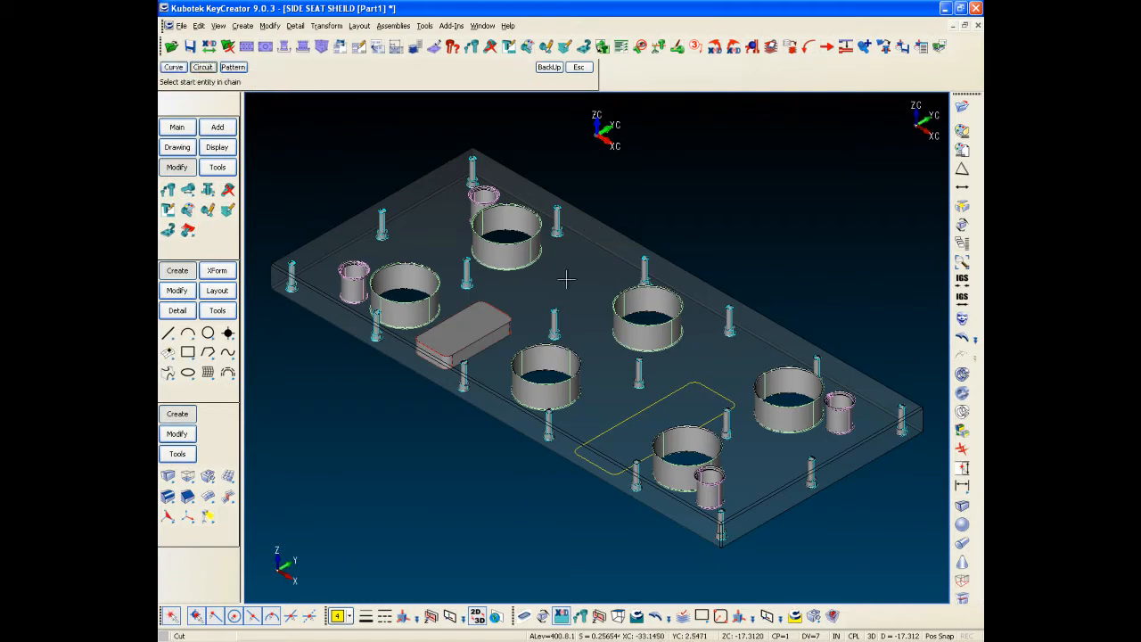
{"action": "left_click", "coordinate": [631, 412]}
{"action": "middle_click", "coordinate": [714, 324]}
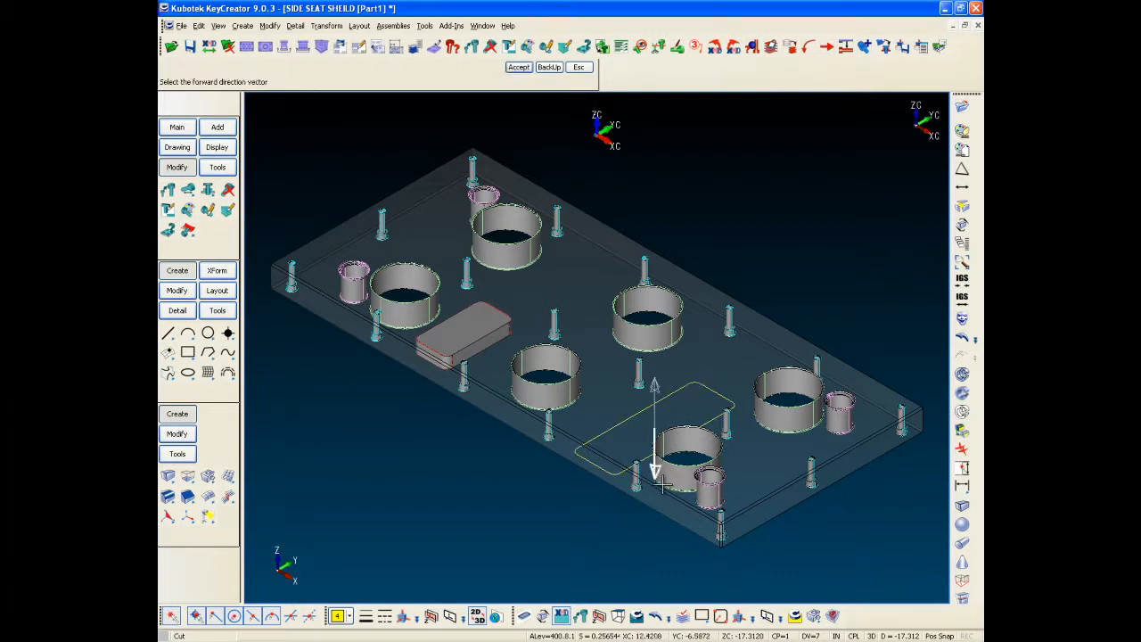
{"action": "left_click", "coordinate": [656, 468]}
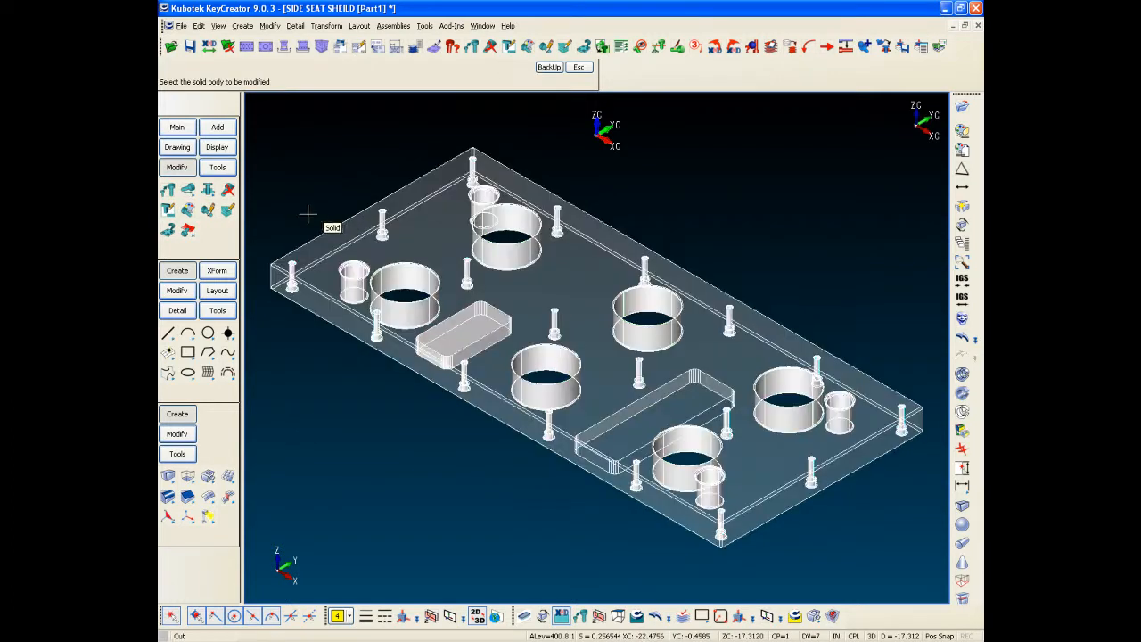
{"action": "left_click", "coordinate": [313, 216]}
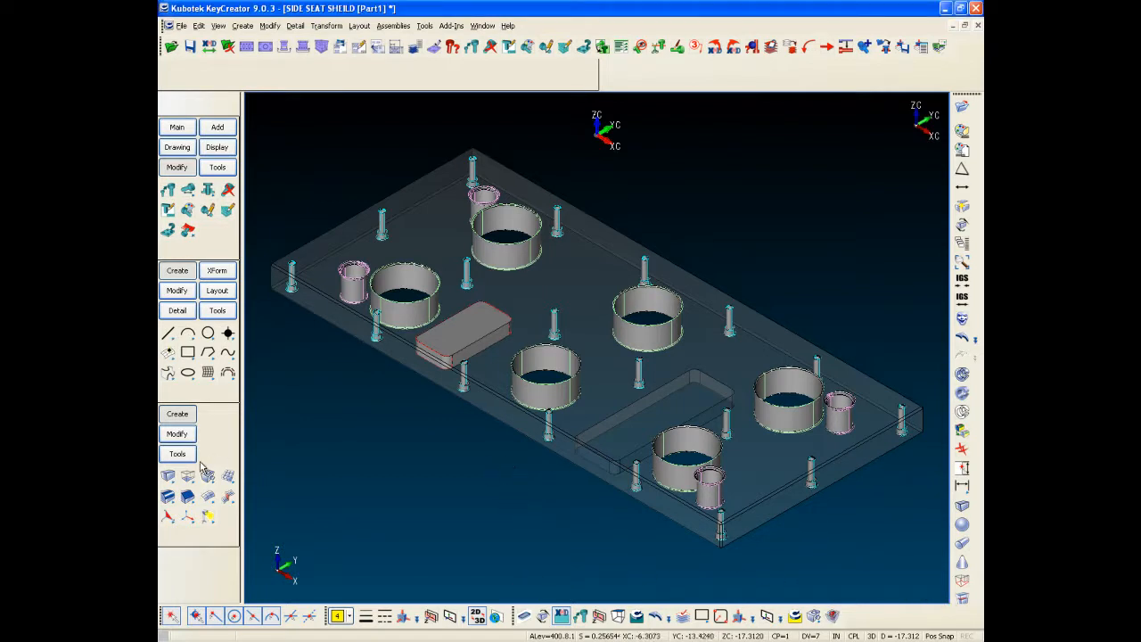
Step: Add quick linear dimensions for the length and width of the newly cut pocket
{"action": "left_click", "coordinate": [177, 310]}
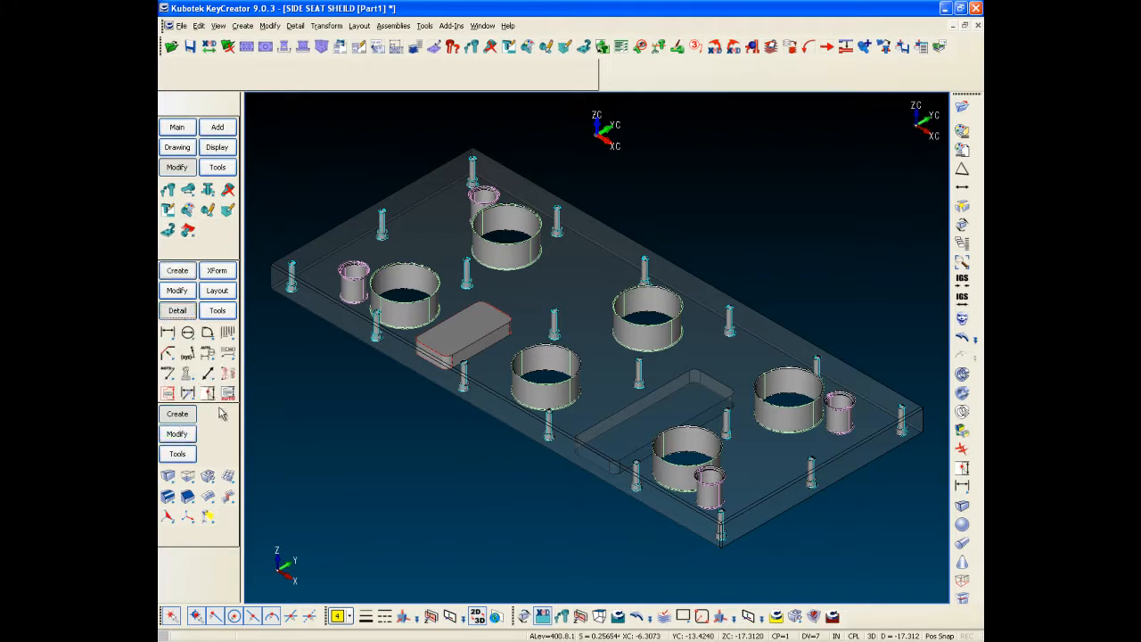
{"action": "left_click", "coordinate": [210, 398]}
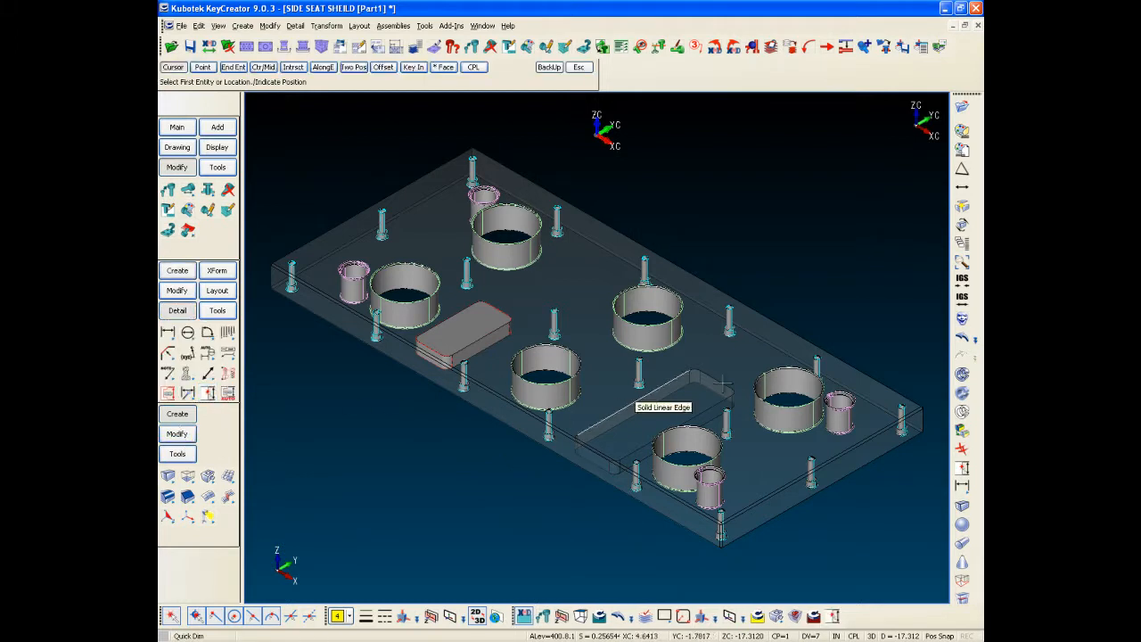
{"action": "left_click", "coordinate": [676, 404]}
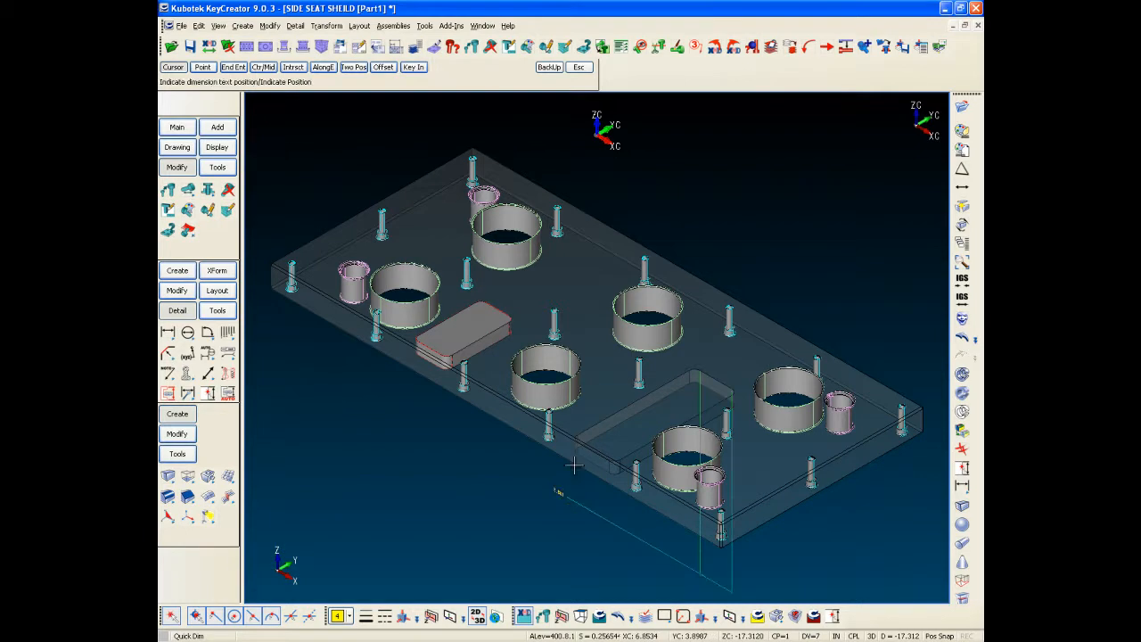
{"action": "scroll", "coordinate": [665, 400], "scroll_direction": "up", "scroll_amount": 5}
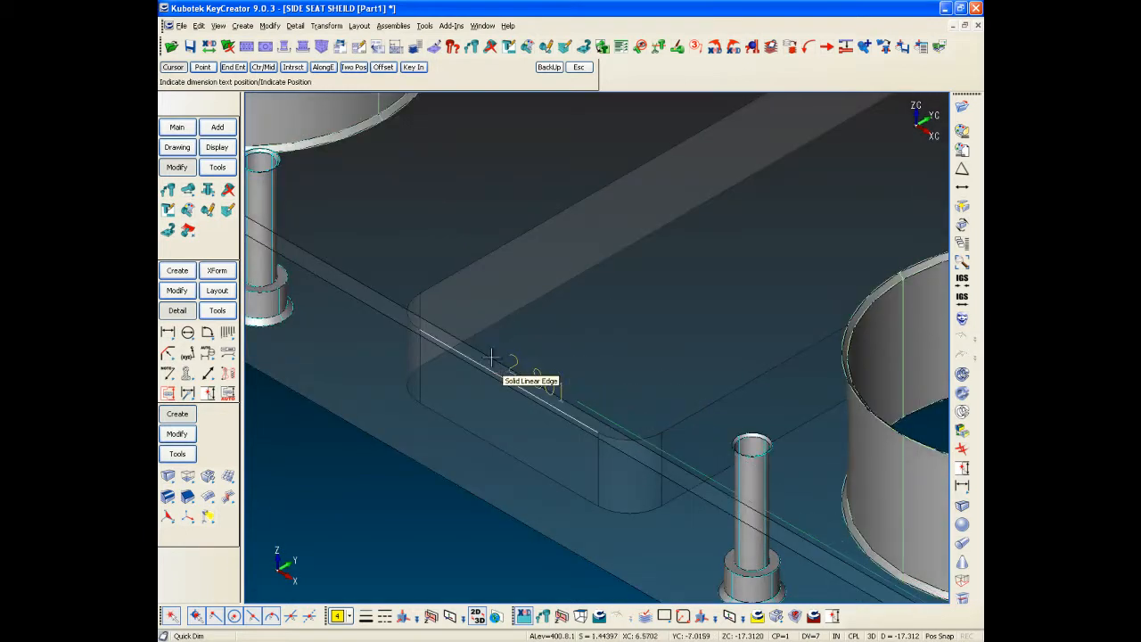
{"action": "scroll", "coordinate": [478, 337], "scroll_direction": "down", "scroll_amount": 6}
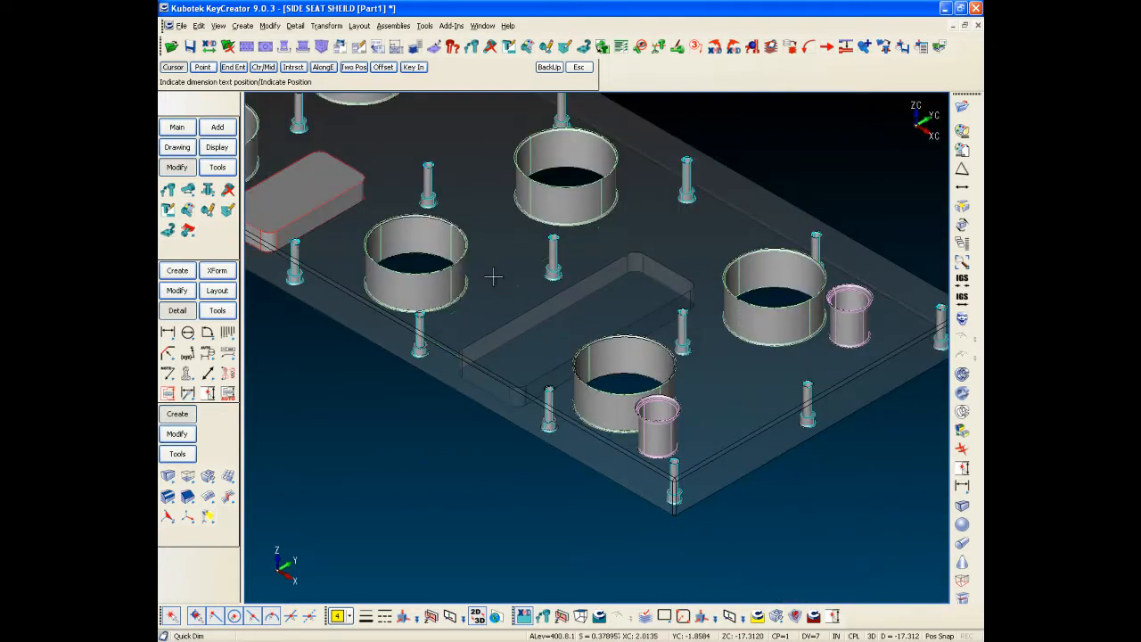
{"action": "left_click", "coordinate": [494, 277]}
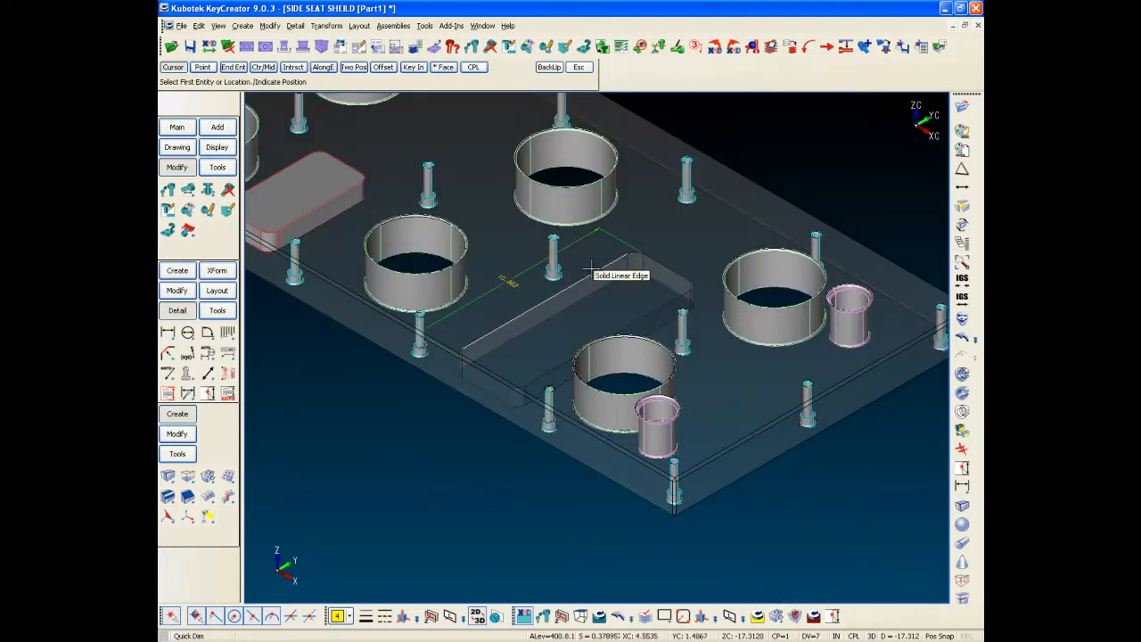
{"action": "left_click", "coordinate": [629, 287]}
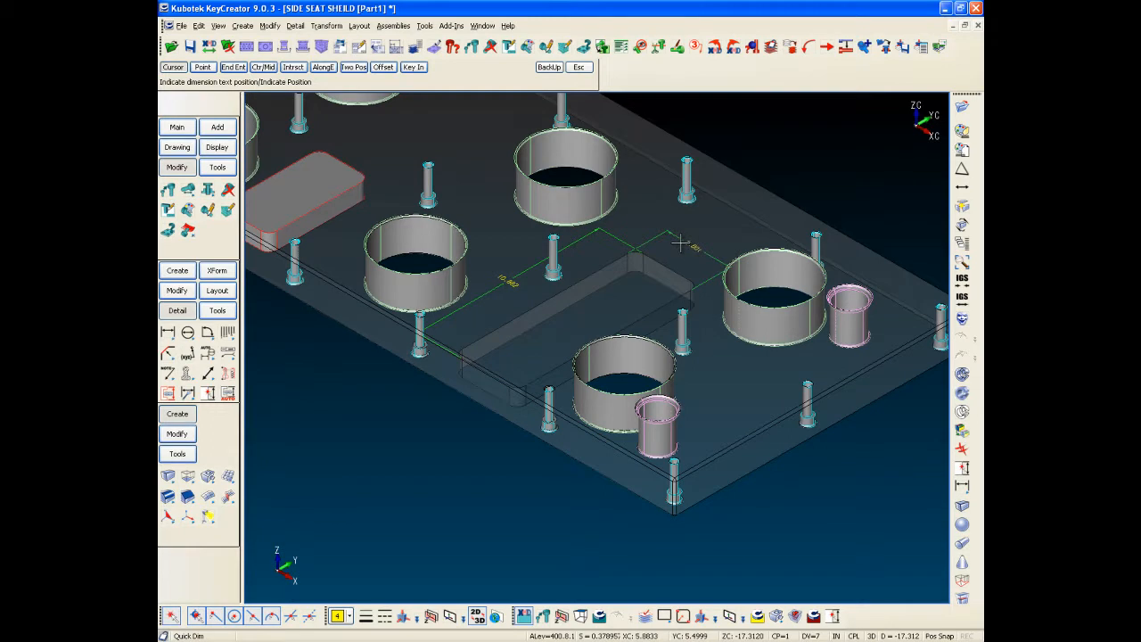
{"action": "left_click", "coordinate": [679, 242]}
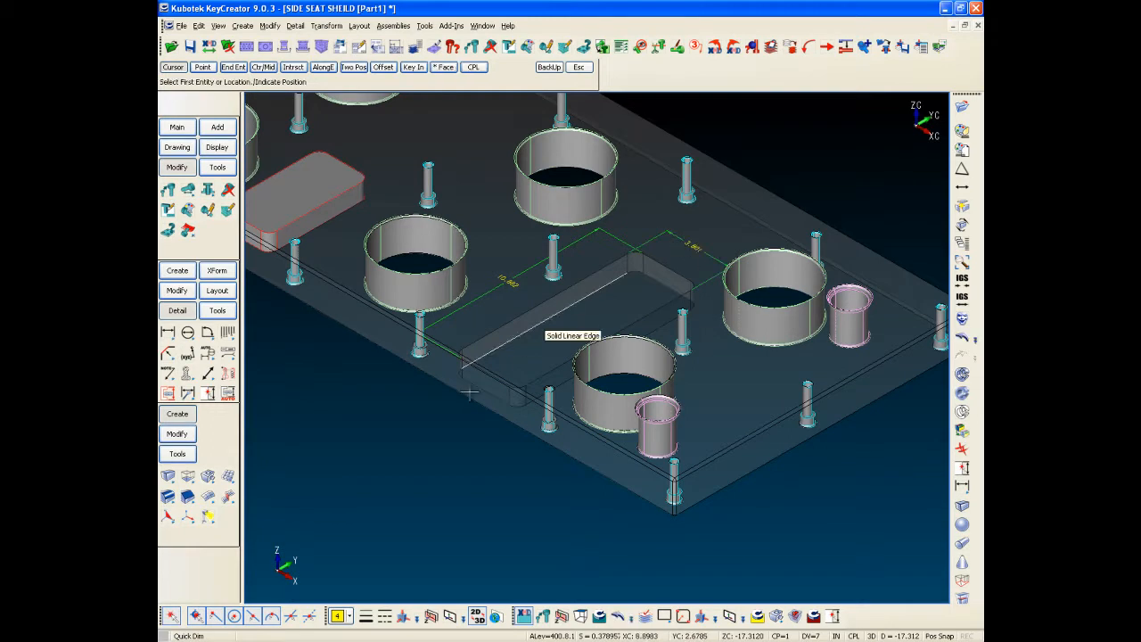
Step: Use dimension-driven editing to set the cut pocket's length to 6 and its width to 3
{"action": "left_click_drag", "start_coordinate": [440, 408], "coordinate": [734, 207]}
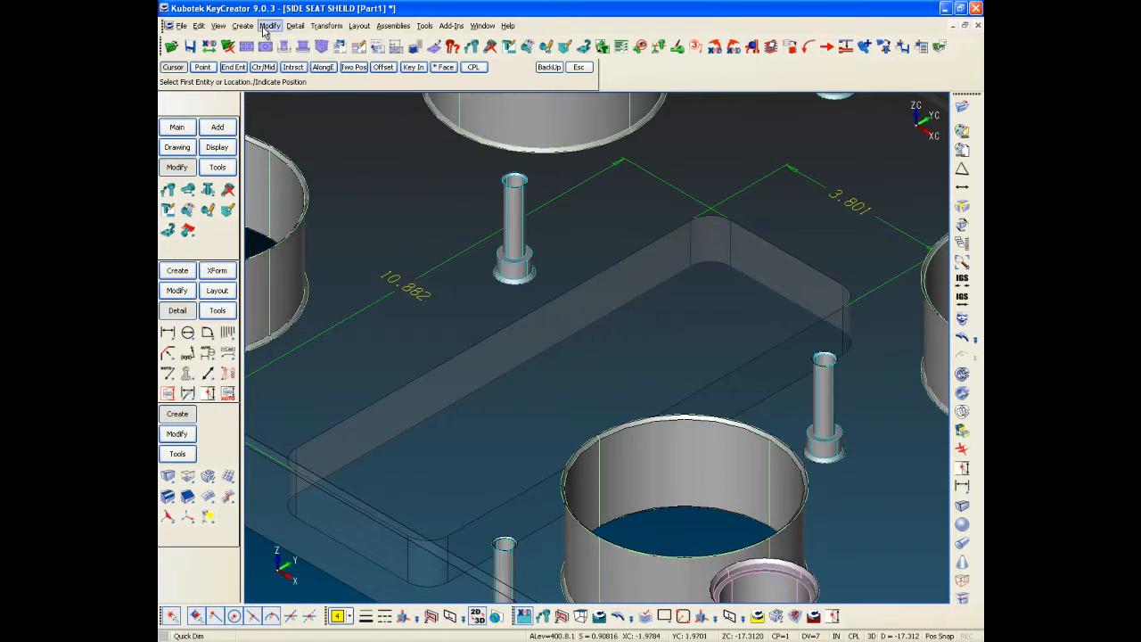
{"action": "left_click", "coordinate": [264, 27]}
{"action": "left_click", "coordinate": [334, 317]}
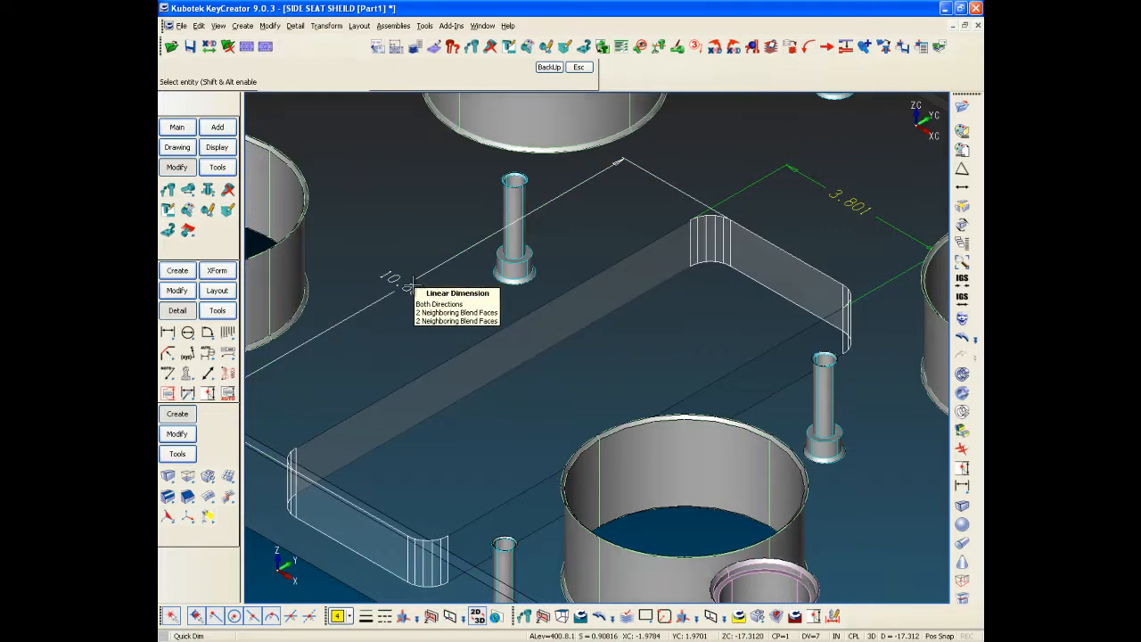
{"action": "left_click", "coordinate": [465, 240]}
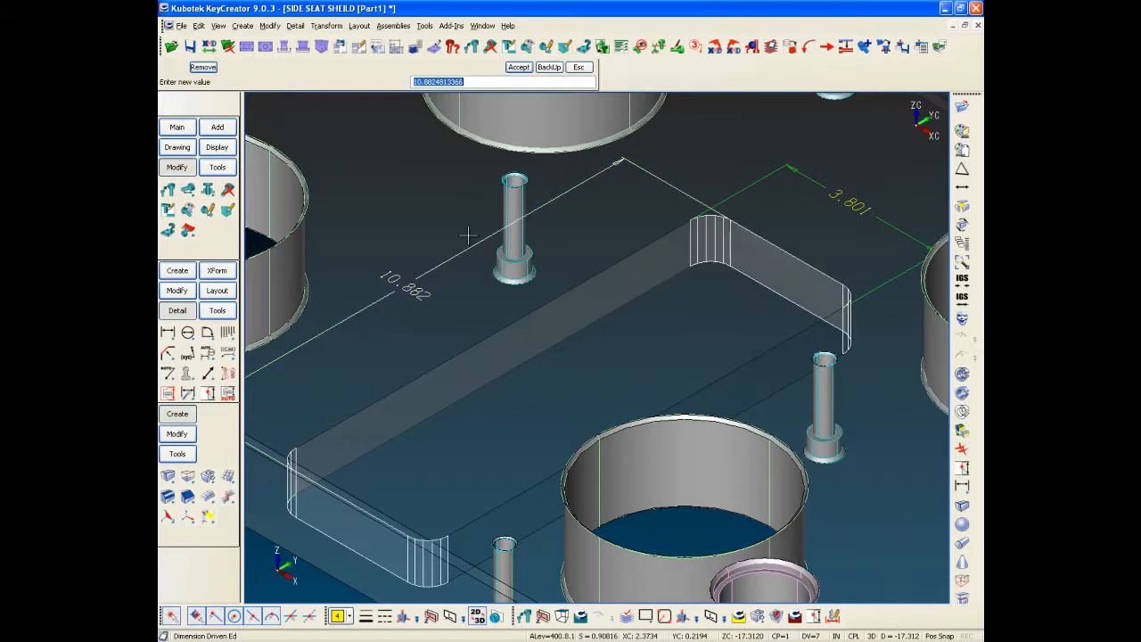
{"action": "type", "text": "6"}
{"action": "key", "text": "Return"}
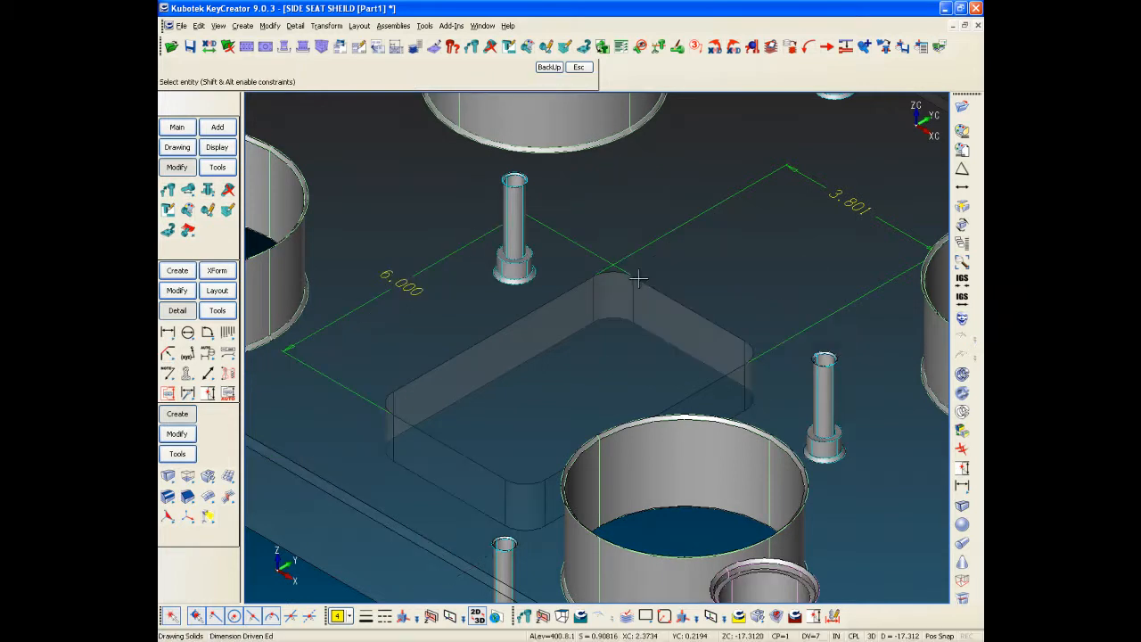
{"action": "left_click", "coordinate": [900, 232]}
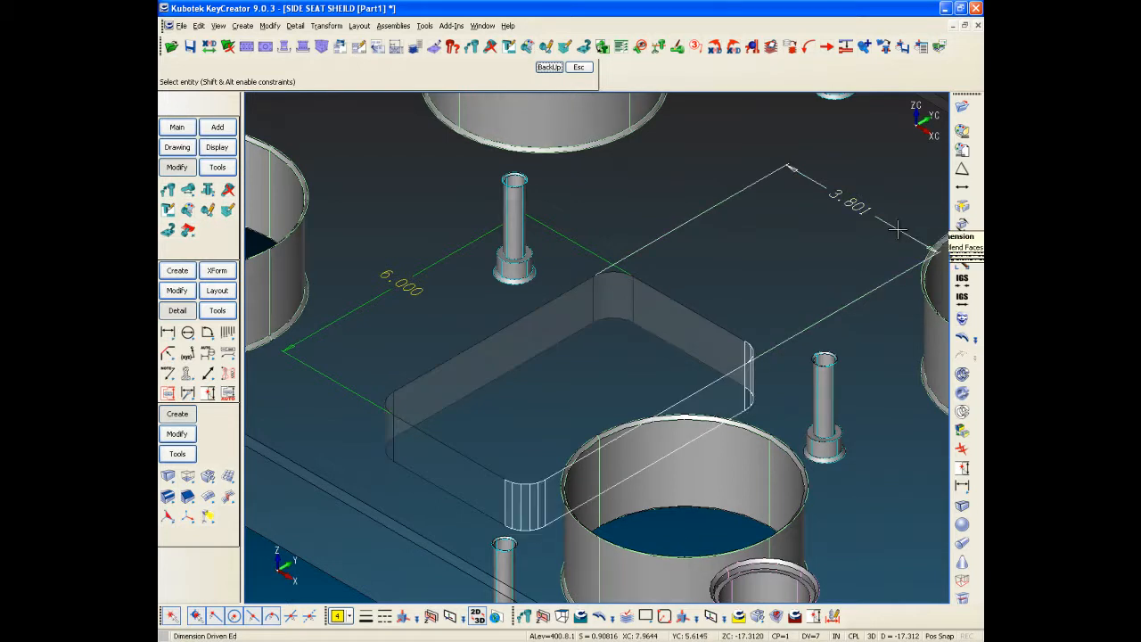
{"action": "type", "text": "3"}
{"action": "key", "text": "Return"}
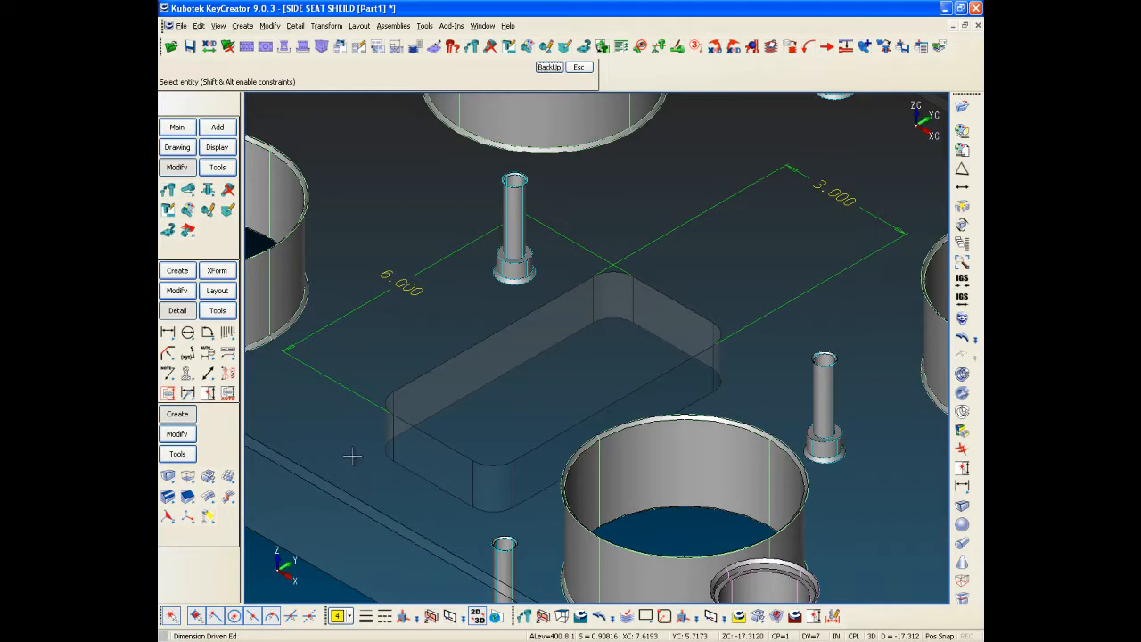
{"action": "key", "text": "alt+a"}
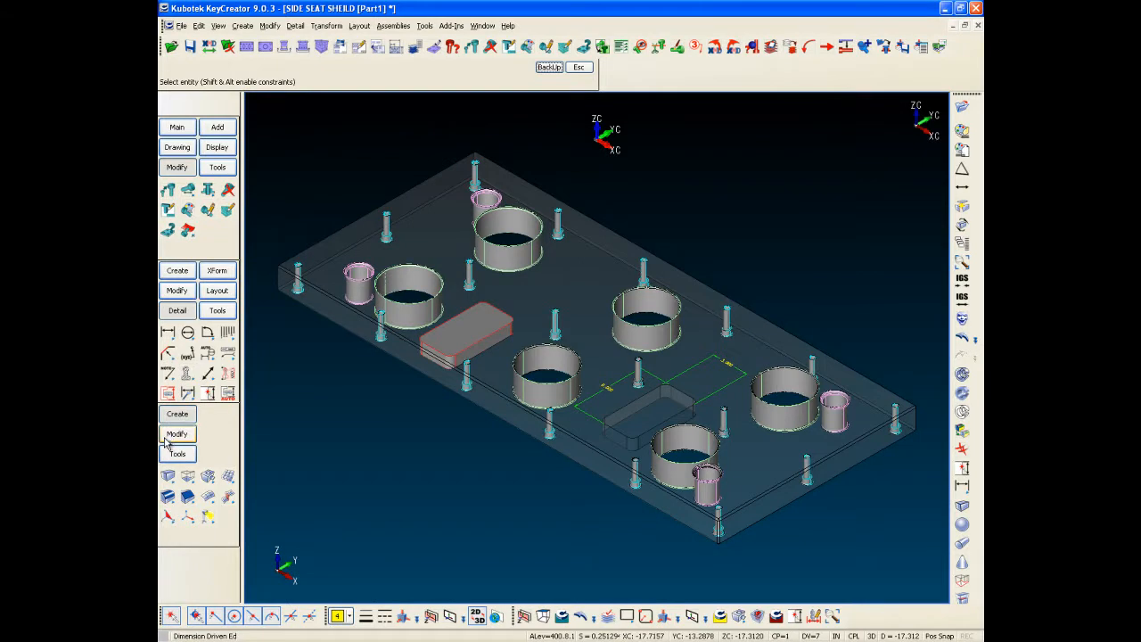
Step: Delete the editable plate pocket between the two lower large holes on the other half of the plate
{"action": "left_click", "coordinate": [176, 166]}
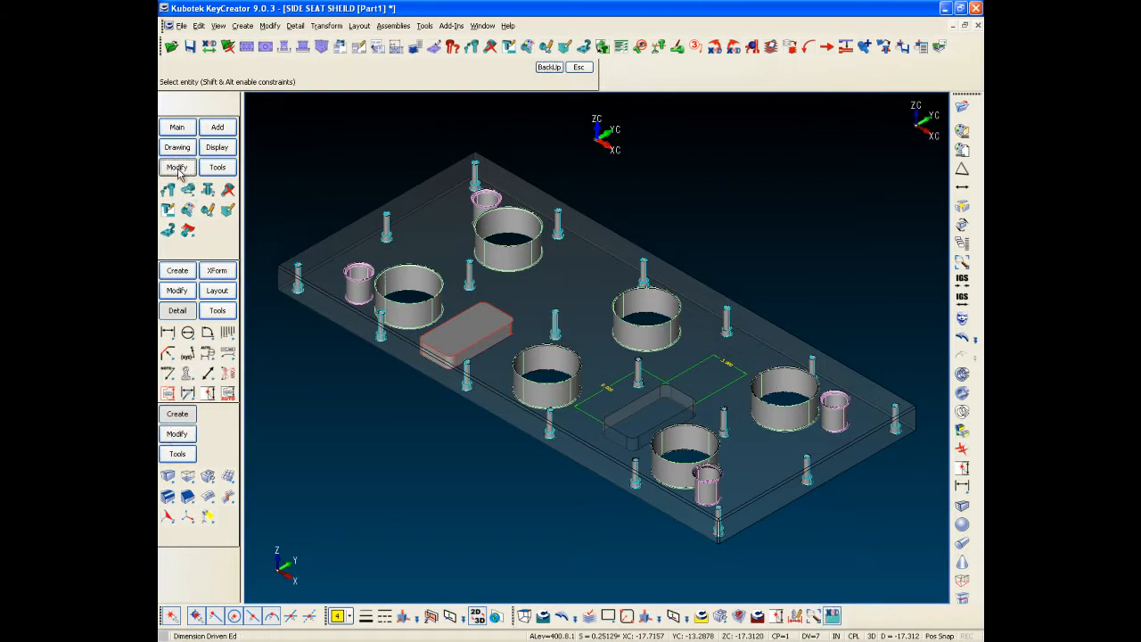
{"action": "left_click", "coordinate": [229, 191]}
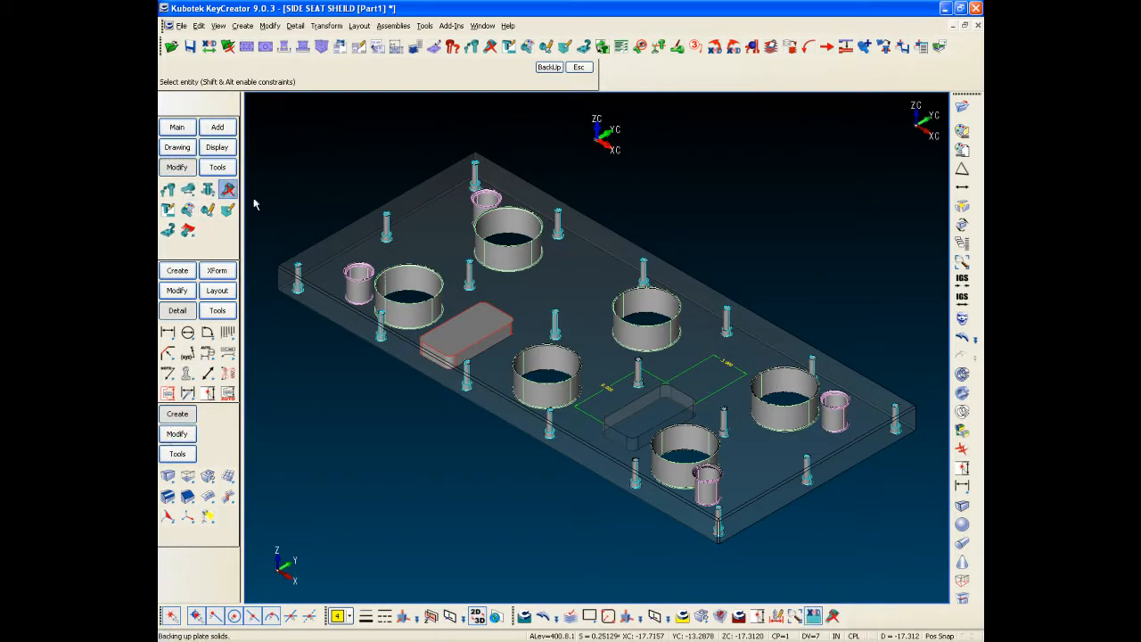
{"action": "left_click", "coordinate": [470, 317]}
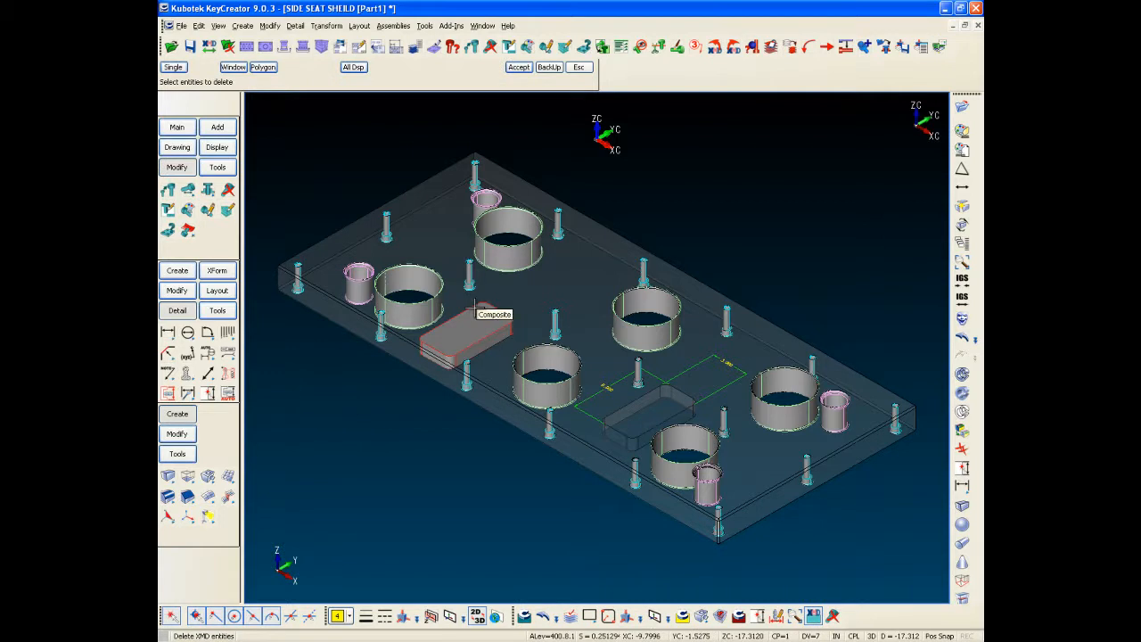
{"action": "middle_click", "coordinate": [412, 399]}
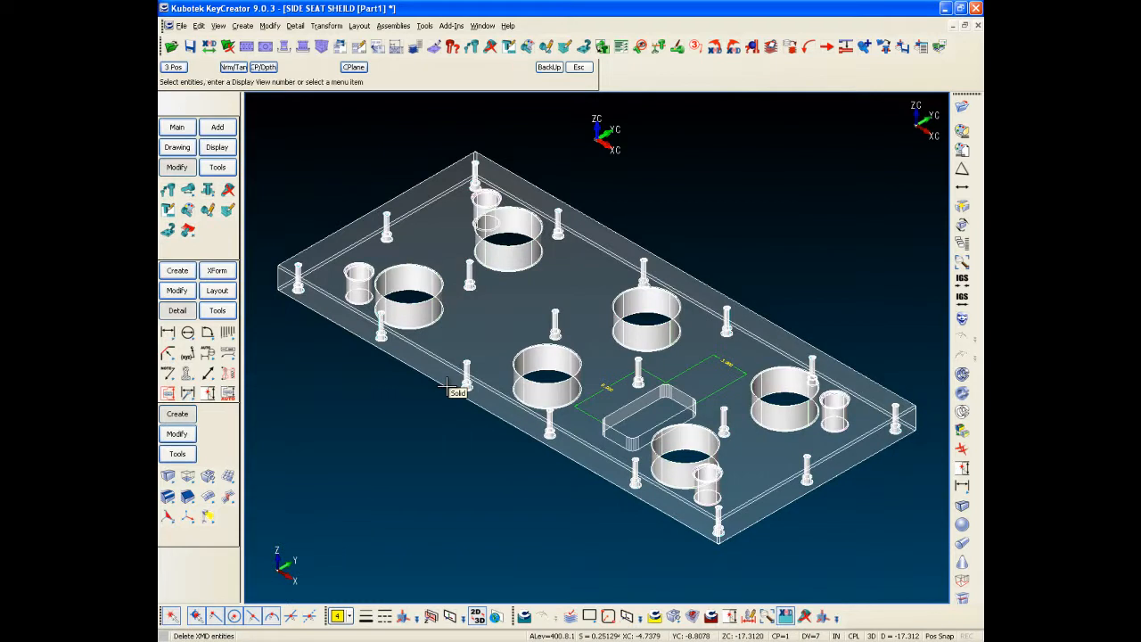
Step: Switch to display view 1 and delete the length and width dimensions of the remaining pocket
{"action": "type", "text": "1"}
{"action": "key", "text": "Return"}
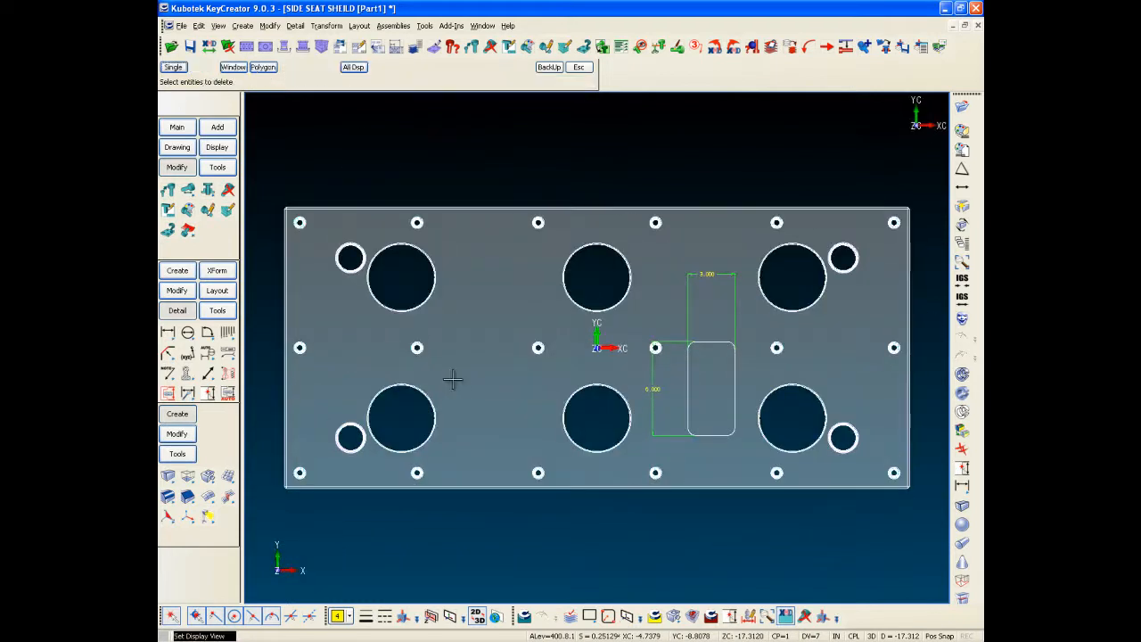
{"action": "key", "text": "Escape"}
{"action": "key", "text": "Delete"}
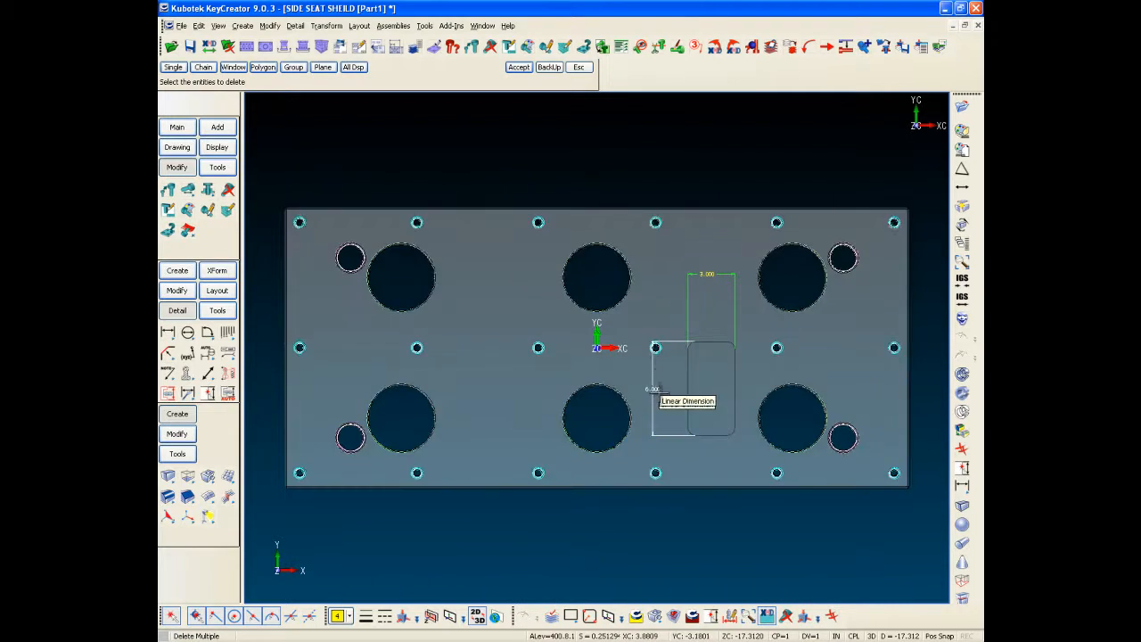
{"action": "left_click", "coordinate": [651, 389]}
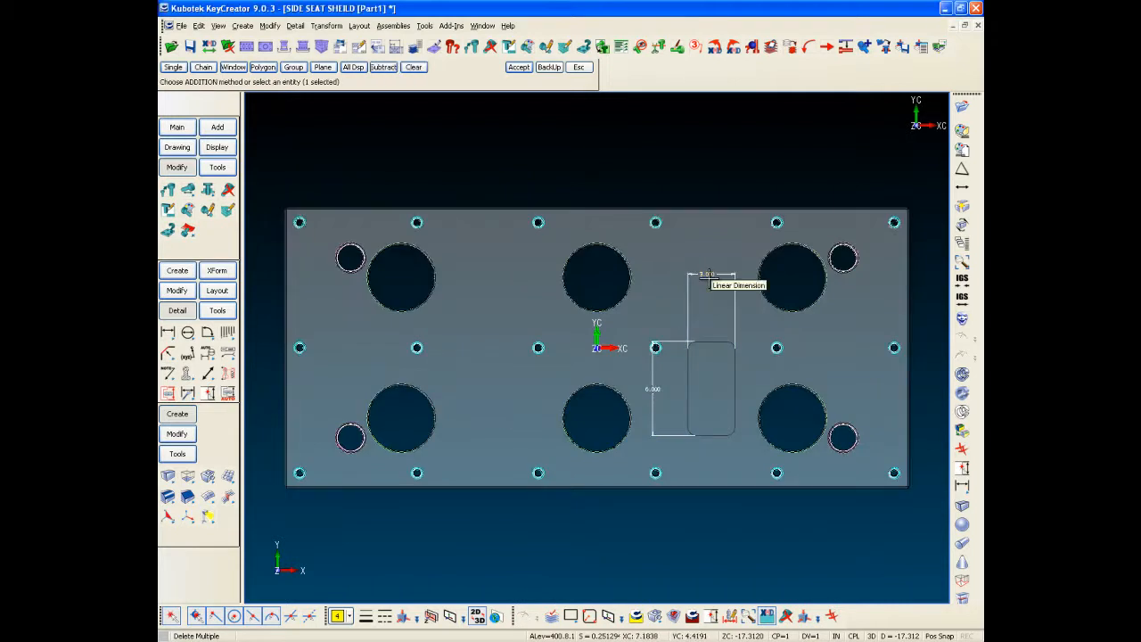
{"action": "left_click", "coordinate": [704, 278]}
{"action": "key", "text": "Return"}
Step: Remove the remaining cut pocket's faces from the plate solid and return to display view 7
{"action": "left_click", "coordinate": [180, 438]}
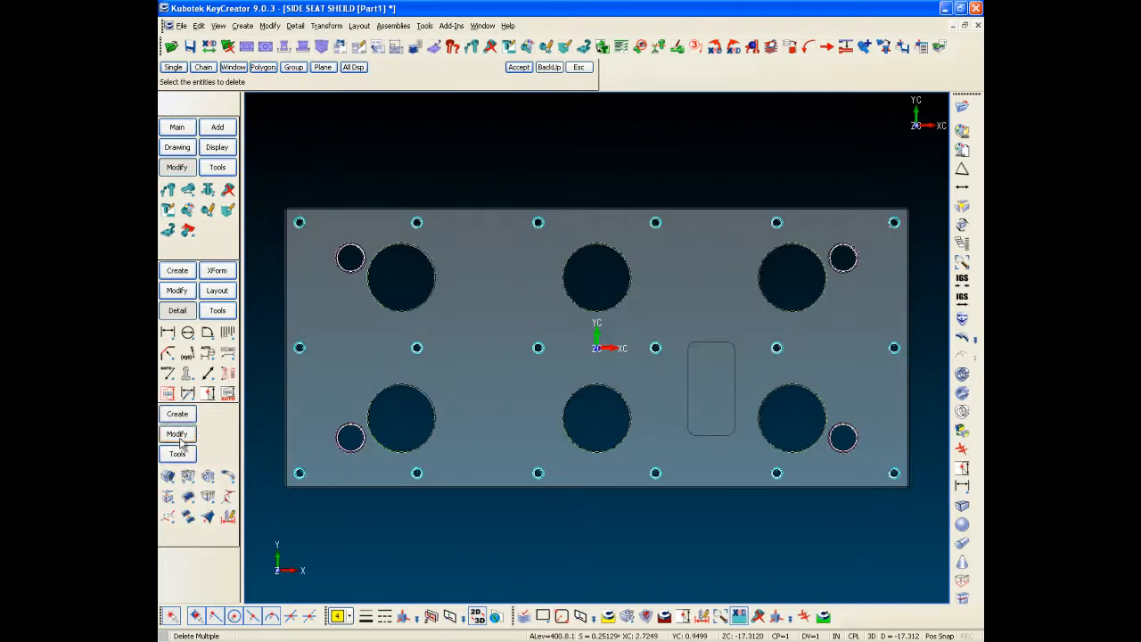
{"action": "left_click", "coordinate": [210, 480]}
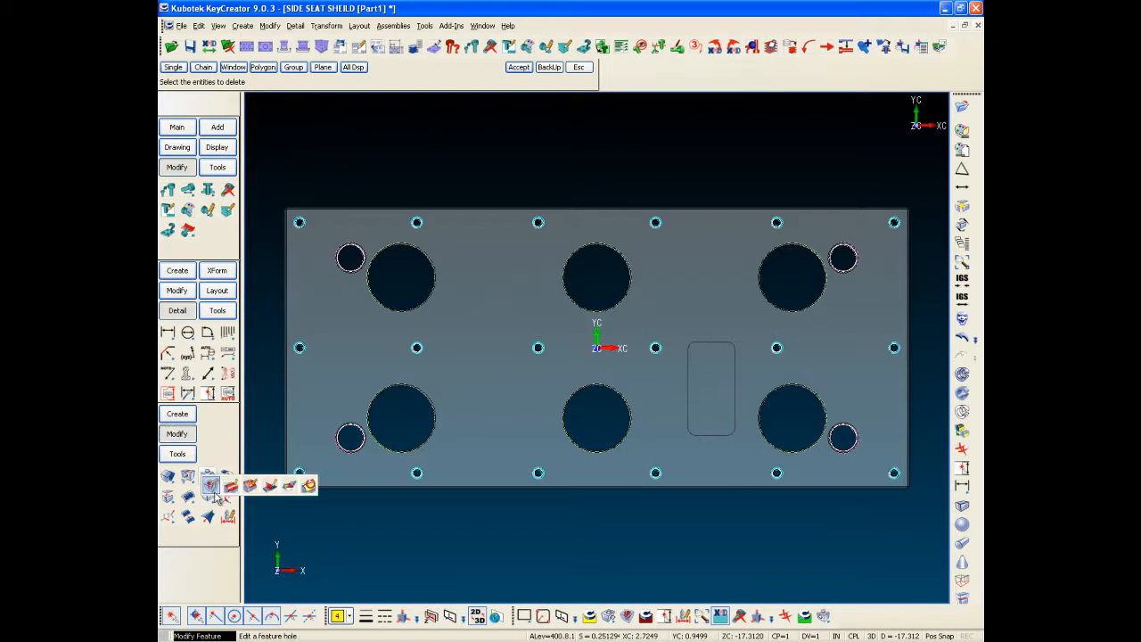
{"action": "left_click", "coordinate": [212, 498]}
{"action": "left_click", "coordinate": [223, 509]}
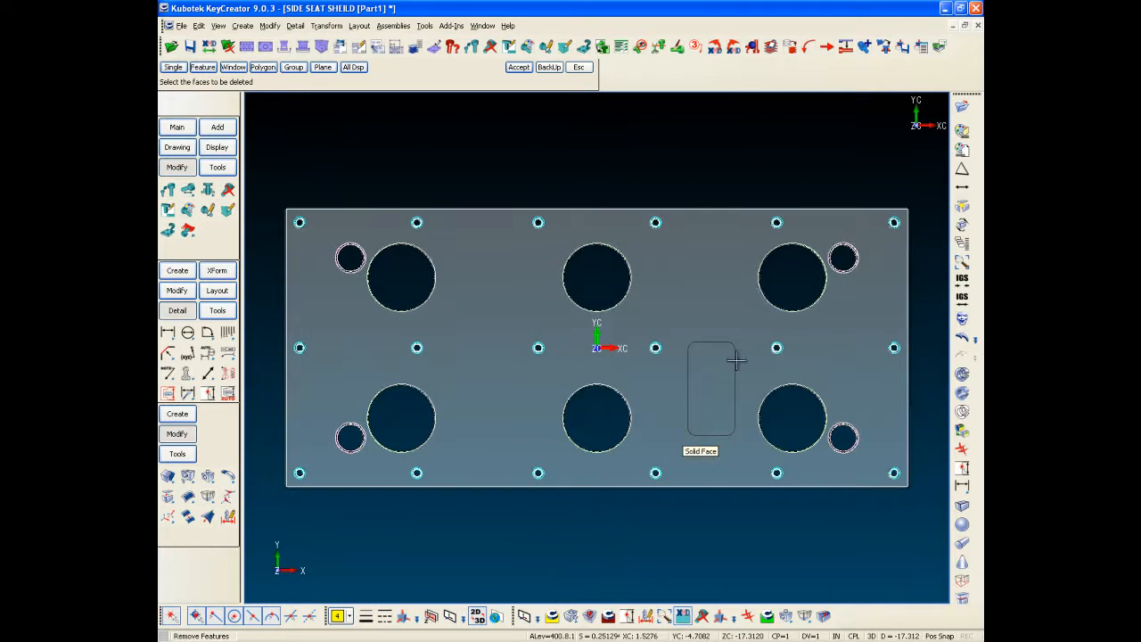
{"action": "left_click", "coordinate": [686, 437]}
{"action": "key", "text": "Return"}
{"action": "key", "text": "alt+7"}
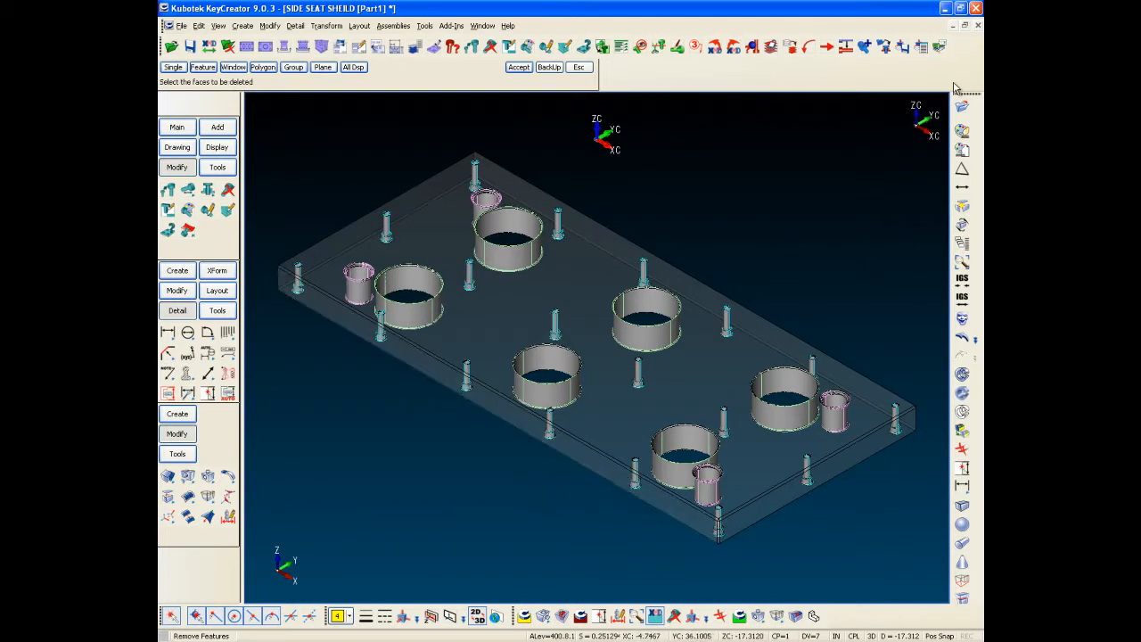
Step: Make the saved CORE ASSY picture active in the Picture Manager
{"action": "left_click", "coordinate": [921, 48]}
{"action": "left_click", "coordinate": [630, 284]}
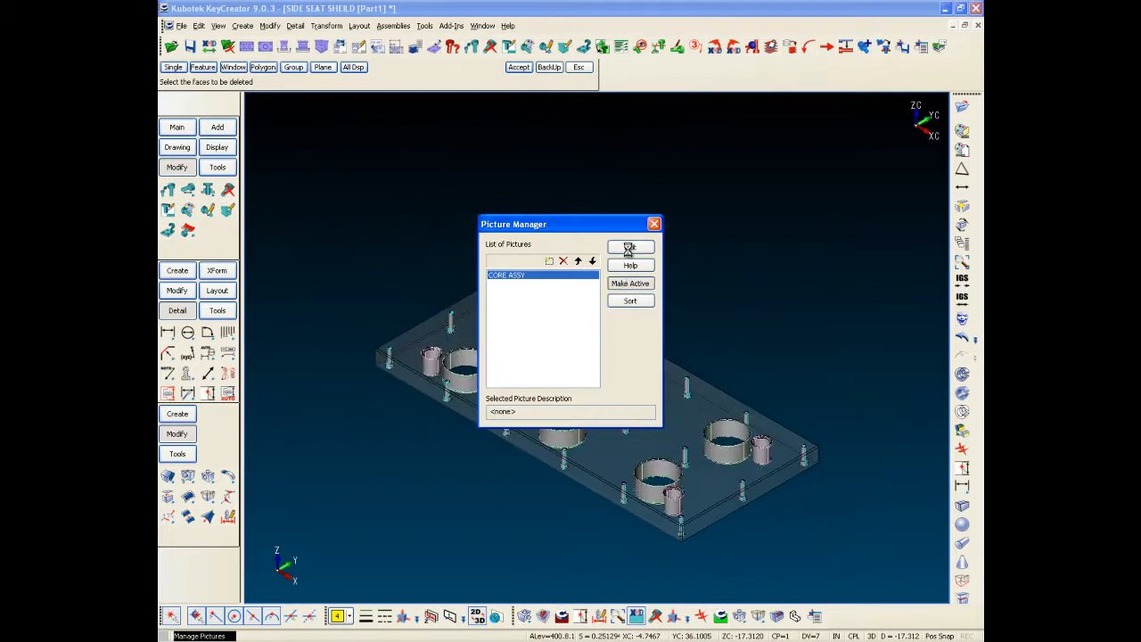